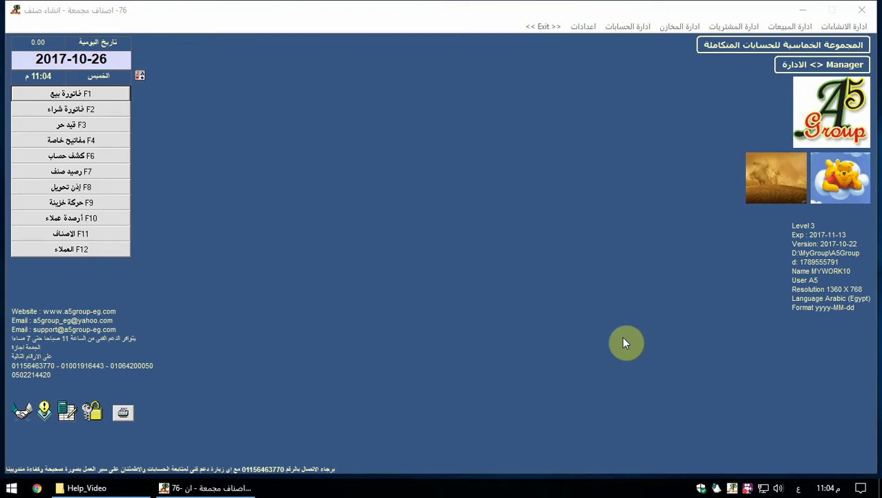
click(844, 27)
click(822, 104)
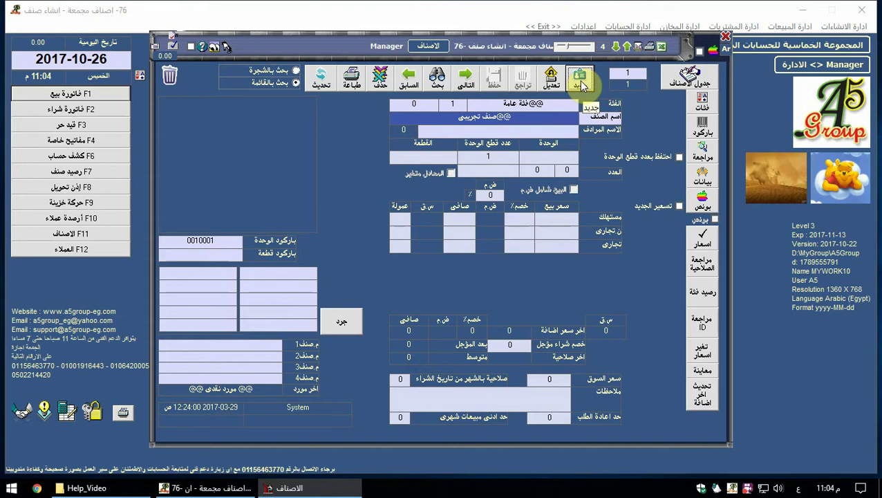
click(582, 84)
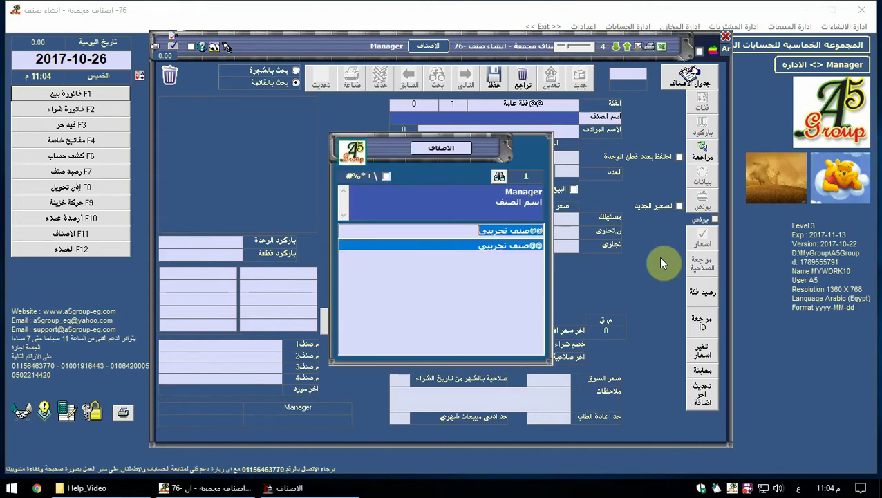
key(End)
text(2)
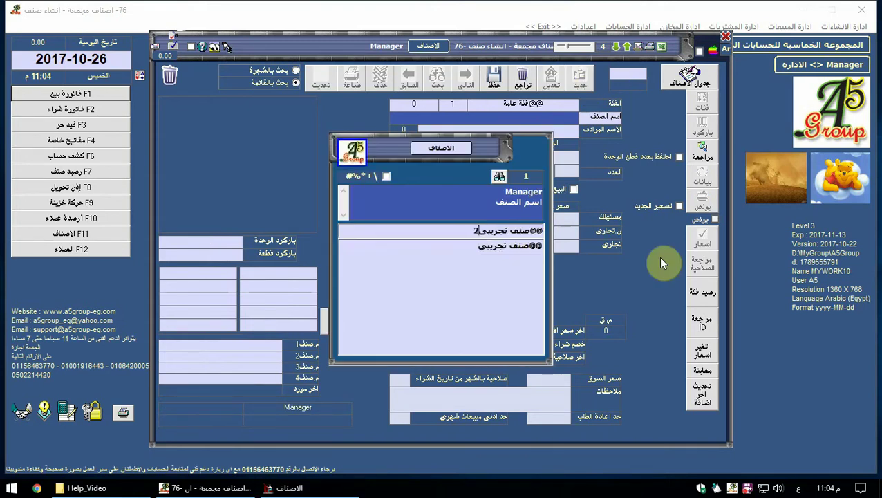
key(Return)
key(Return)
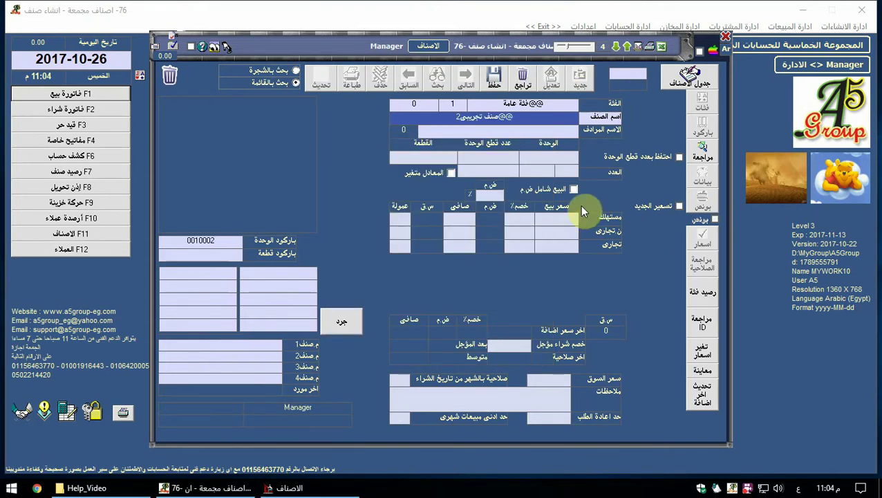
click(583, 81)
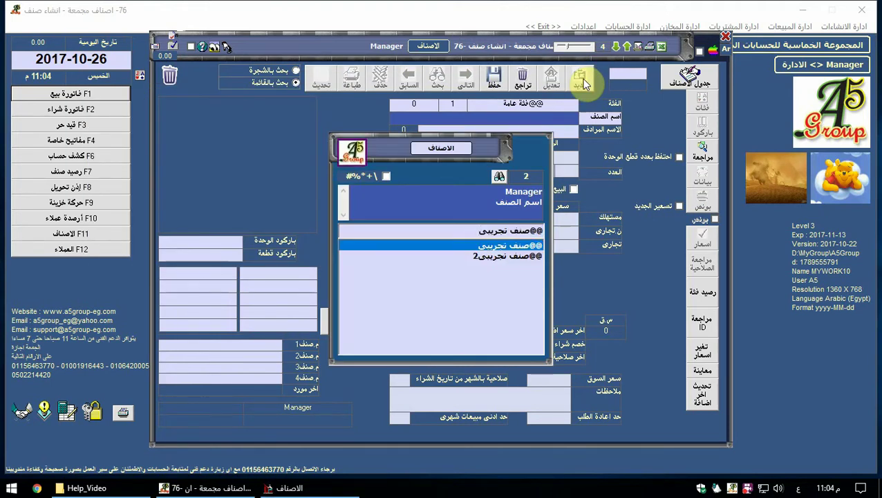
key(Return)
key(Return)
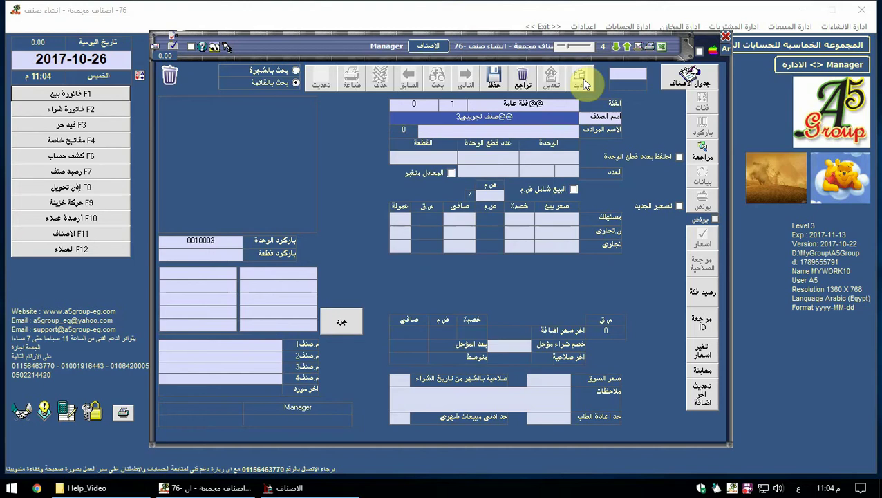
click(584, 83)
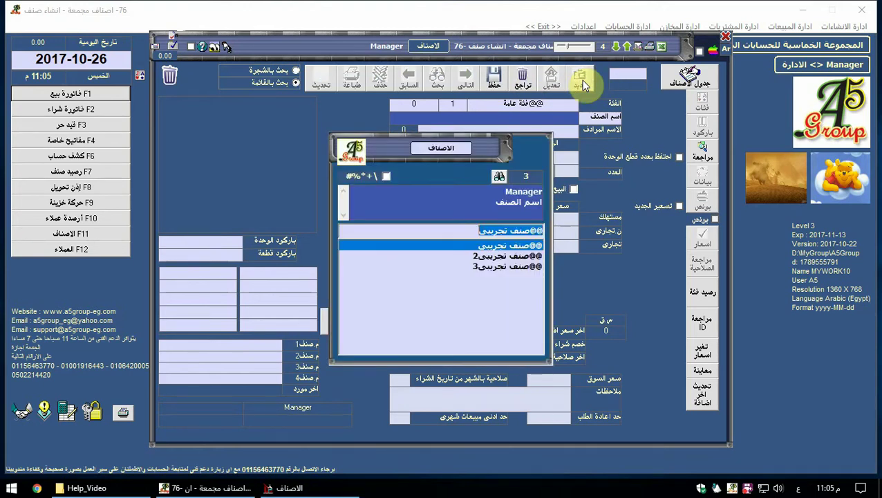
text(4)
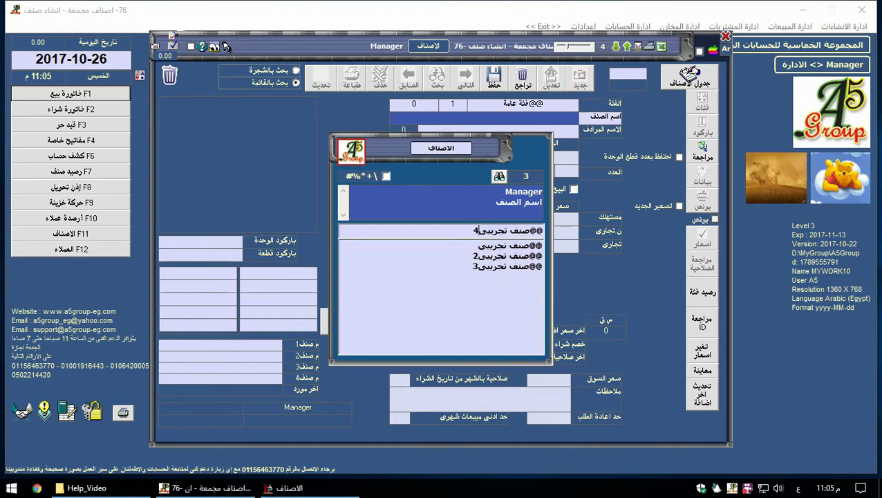
key(Return)
key(Return)
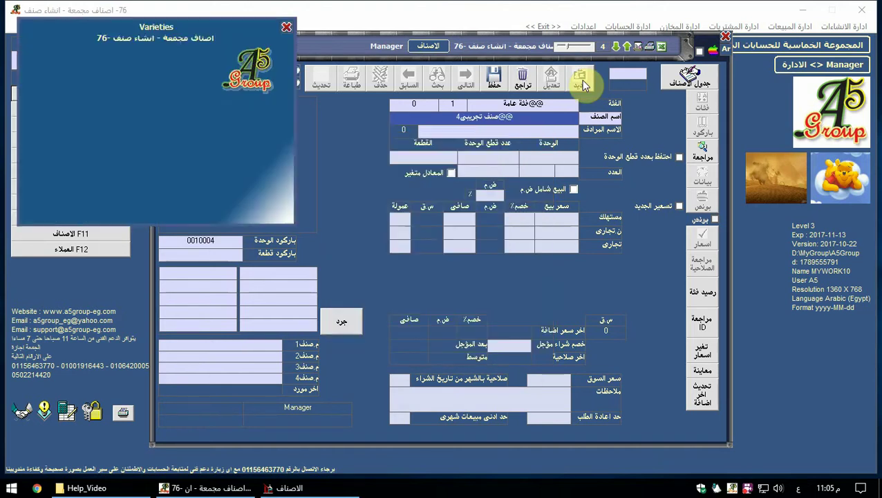
click(482, 82)
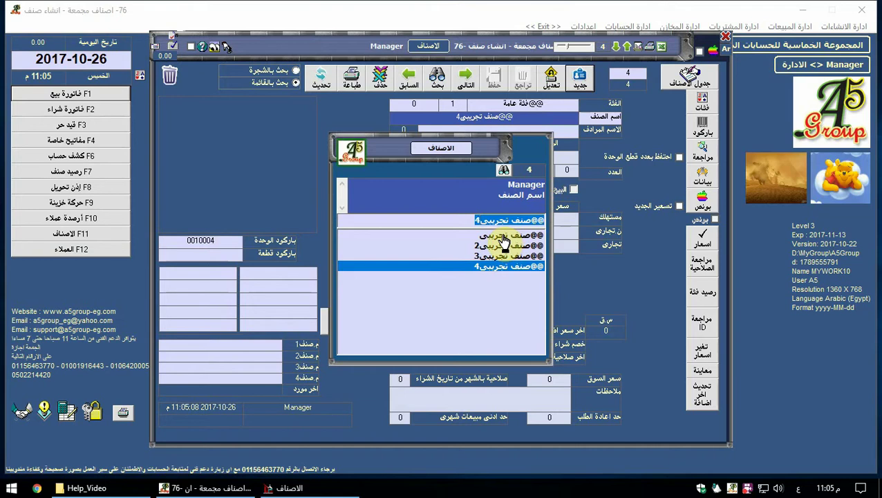
double_click(501, 234)
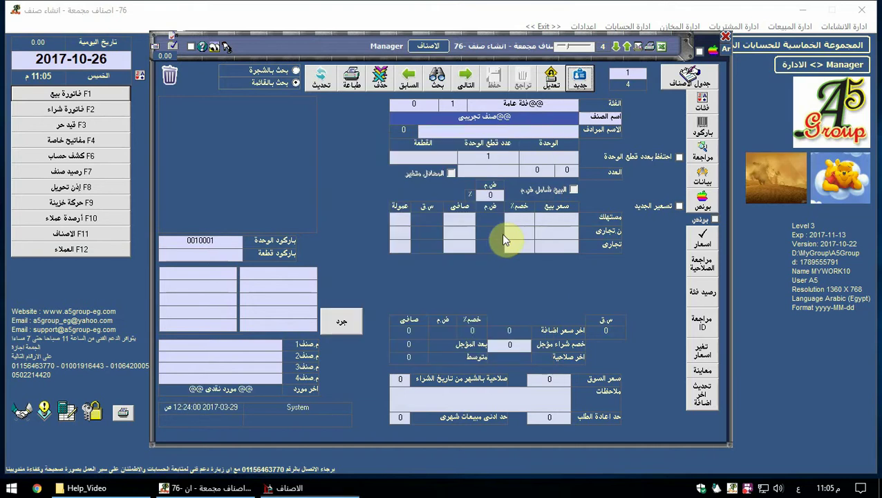
click(702, 199)
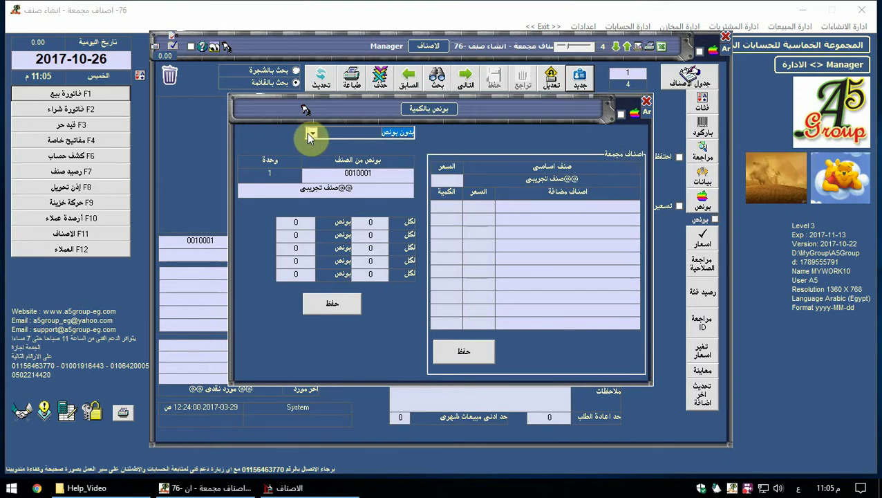
click(310, 133)
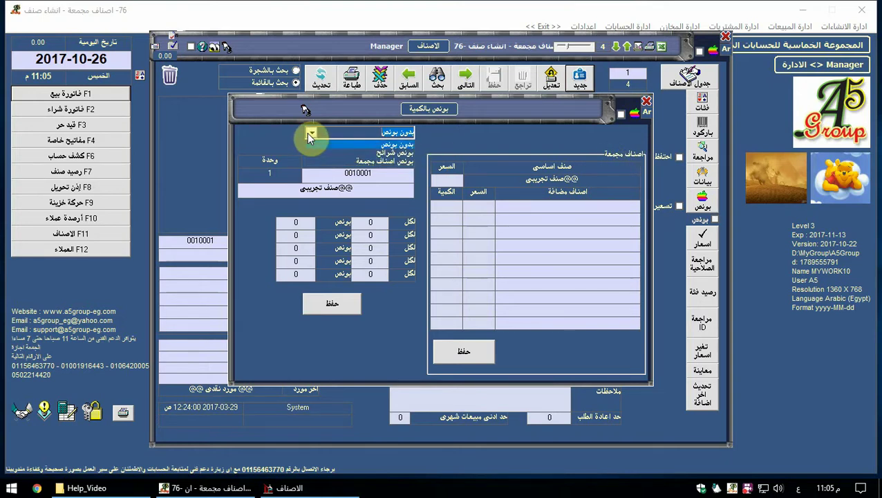
click(360, 163)
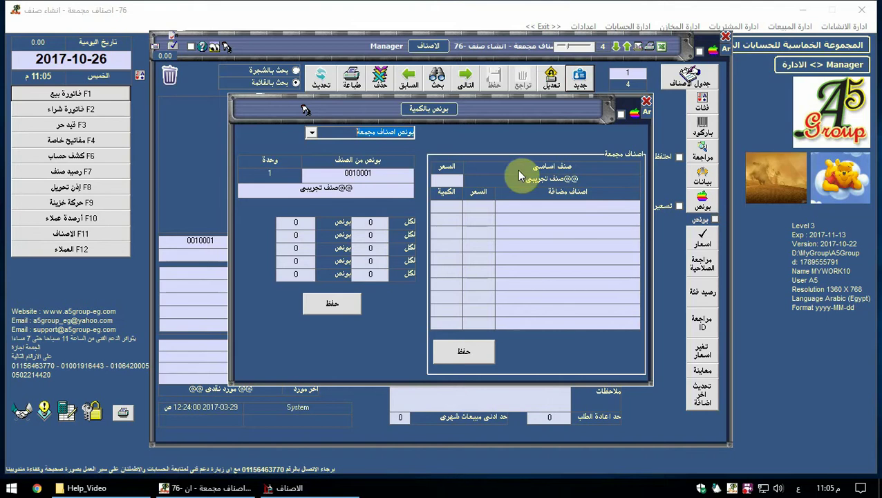
click(442, 181)
text(500)
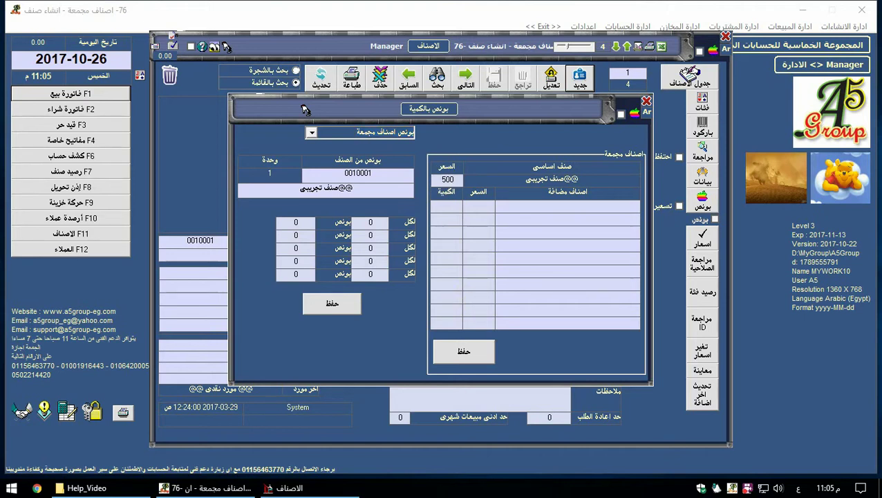
double_click(524, 212)
click(650, 203)
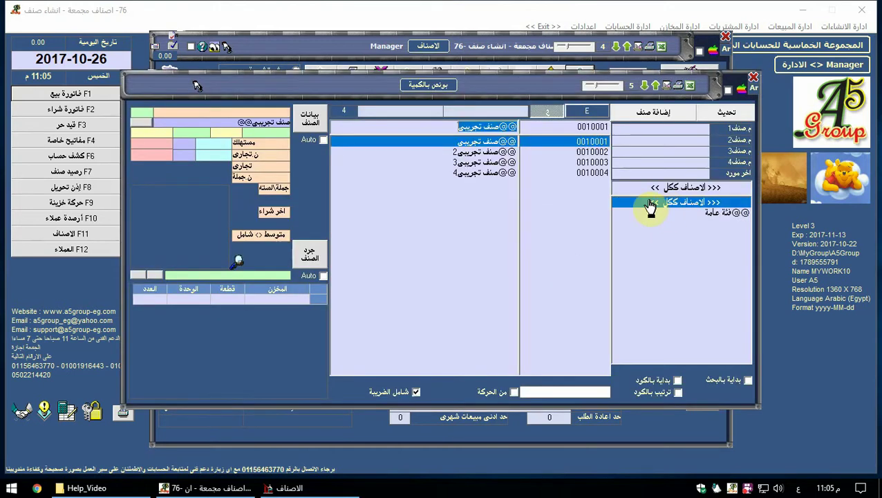
double_click(477, 152)
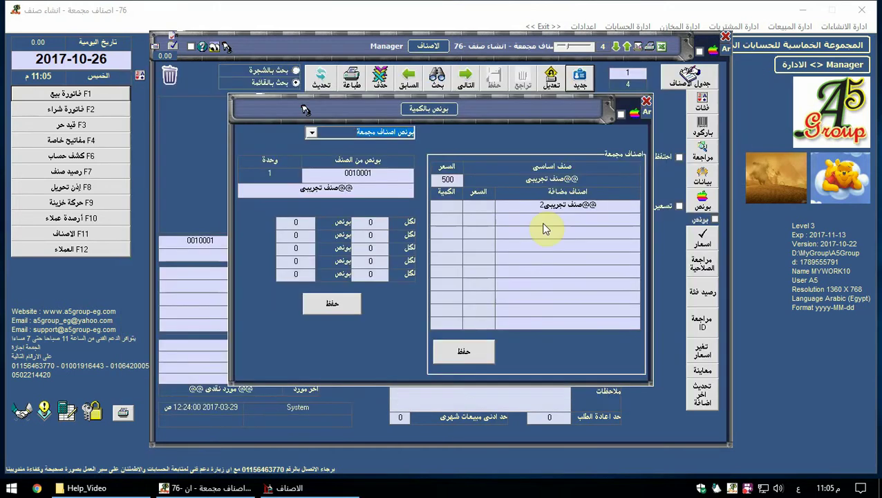
double_click(544, 229)
double_click(464, 165)
double_click(533, 239)
double_click(473, 176)
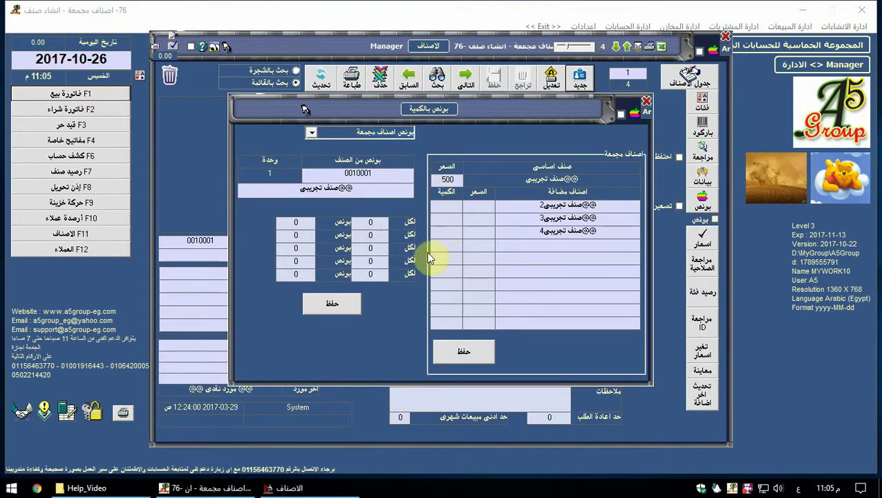
text(1)
click(441, 219)
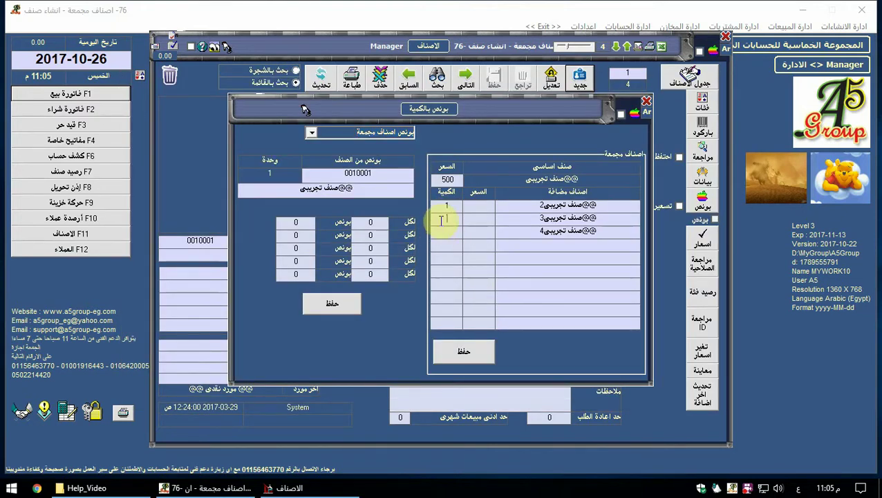
text(1)
click(458, 233)
text(2)
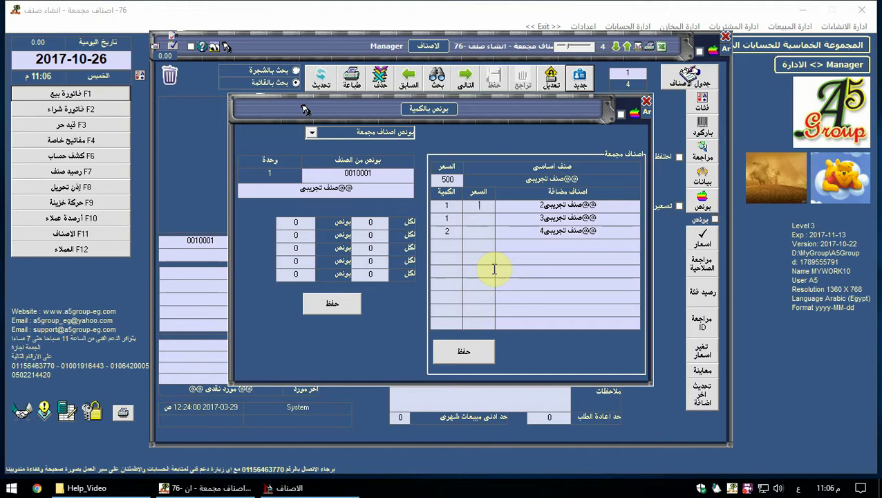
text(200)
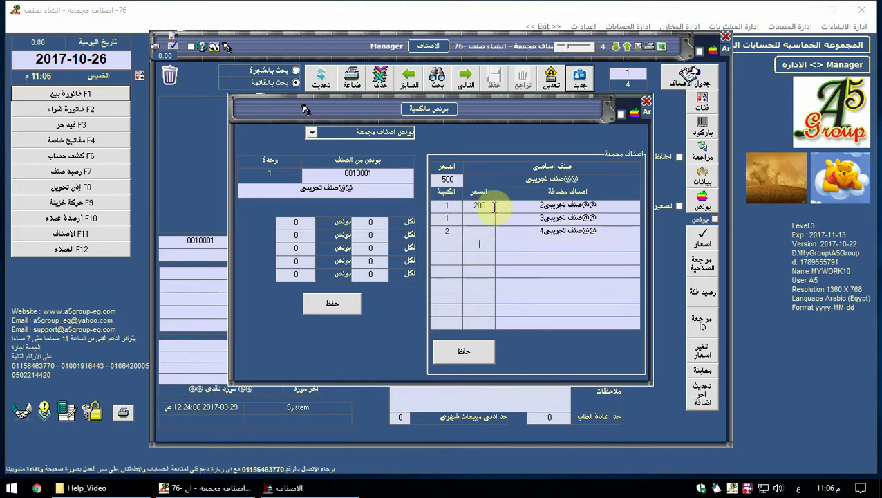
click(463, 353)
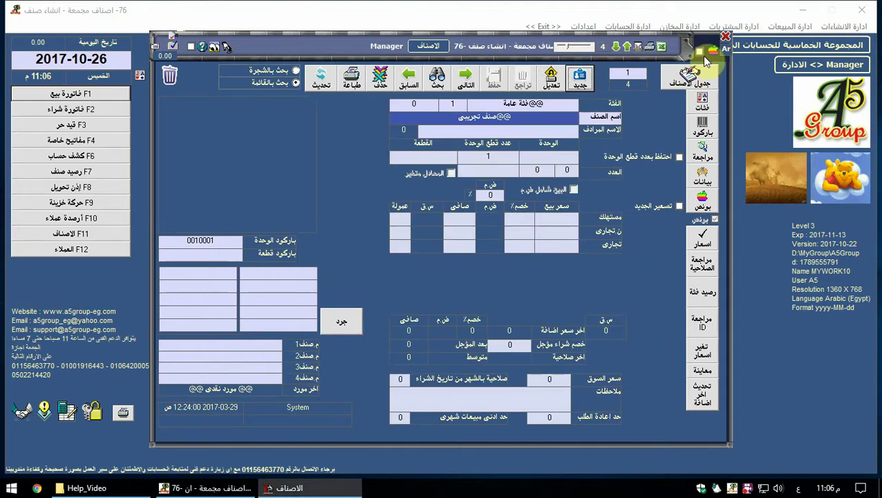
click(724, 36)
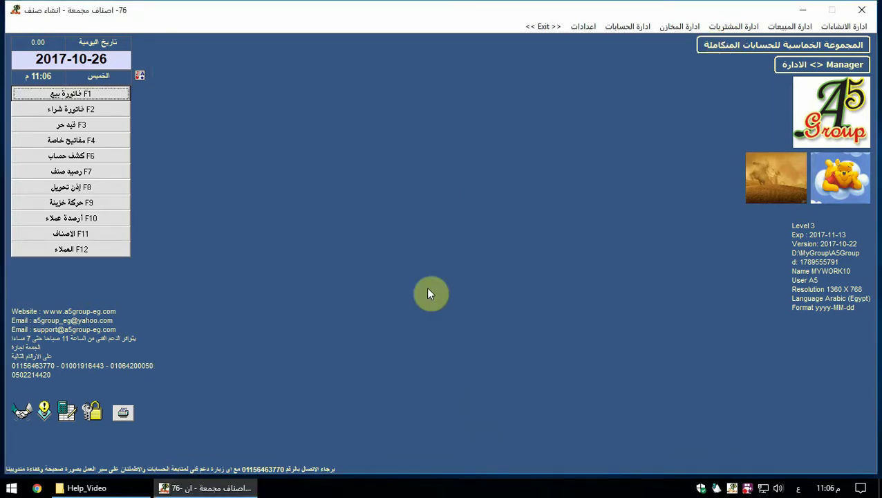
Start a new purchase invoice dated 2017-10-26 for the المركز الرئيسى branch and the supplier @@ مورد نقدى
click(84, 110)
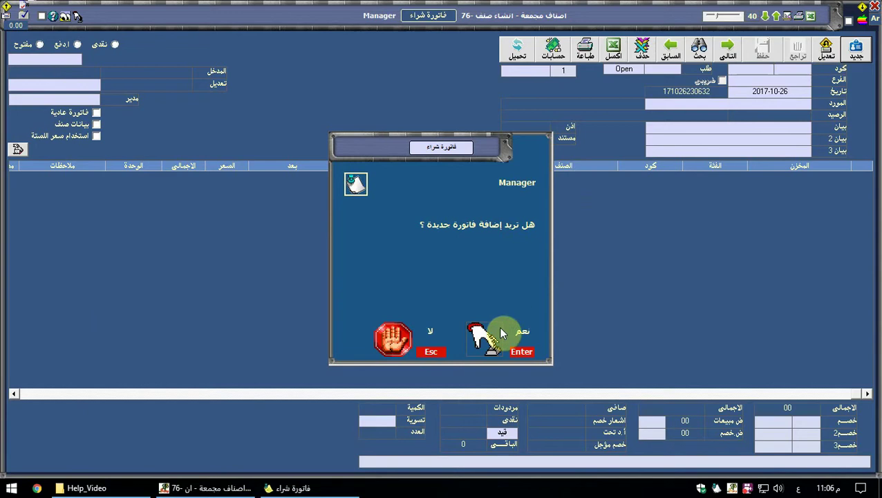
click(499, 329)
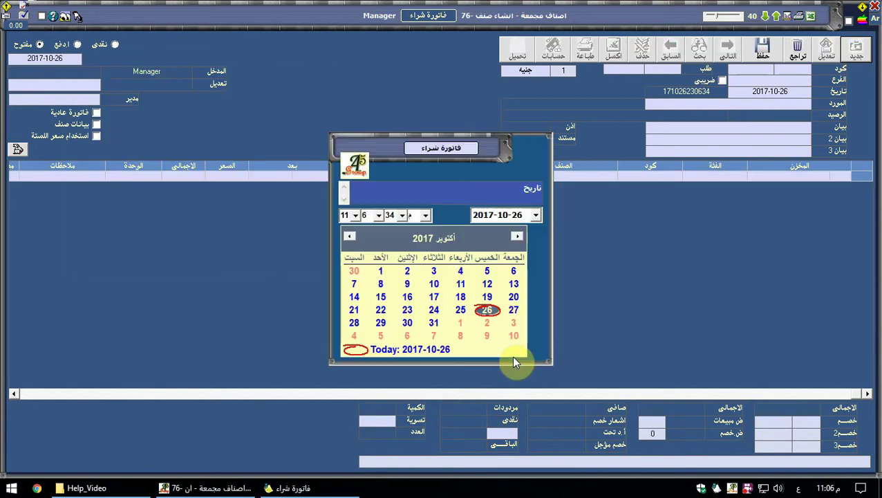
key(Return)
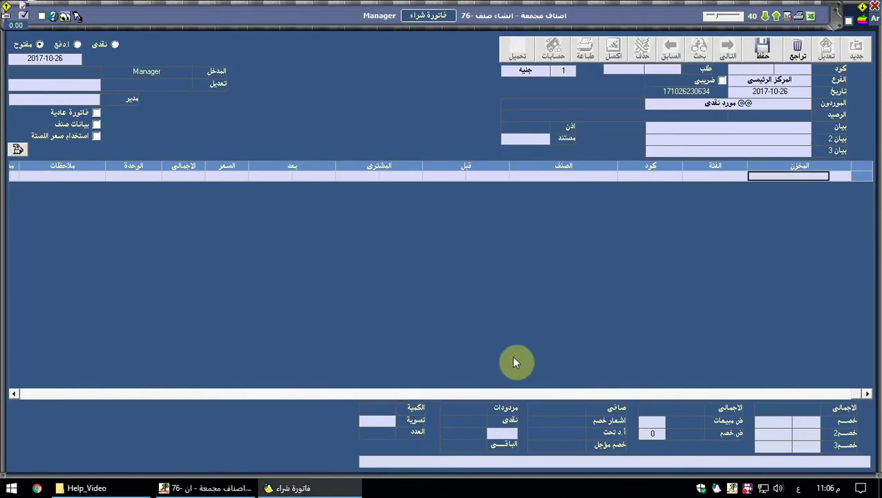
key(Return)
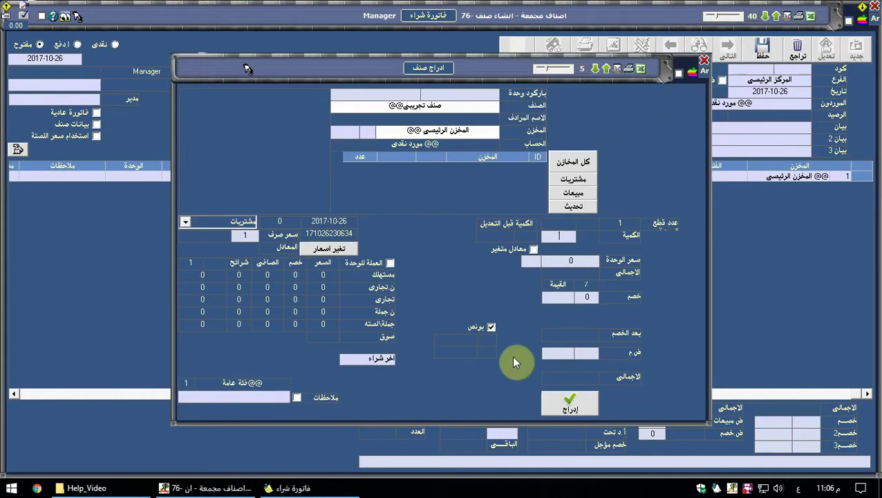
text(100)
key(Return)
text(10)
key(Return)
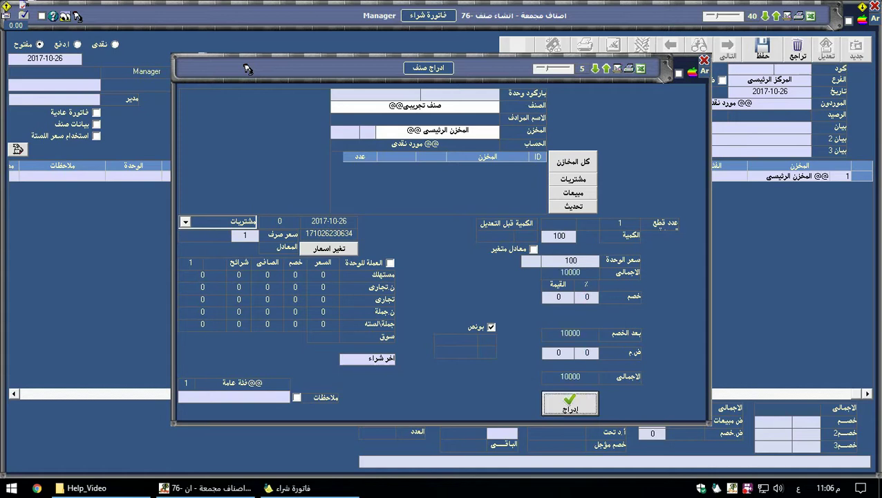
key(Return)
Set the item's new consumer (مستهلك) selling price to 120 and accept 1 as the invoice's document number
text(120)
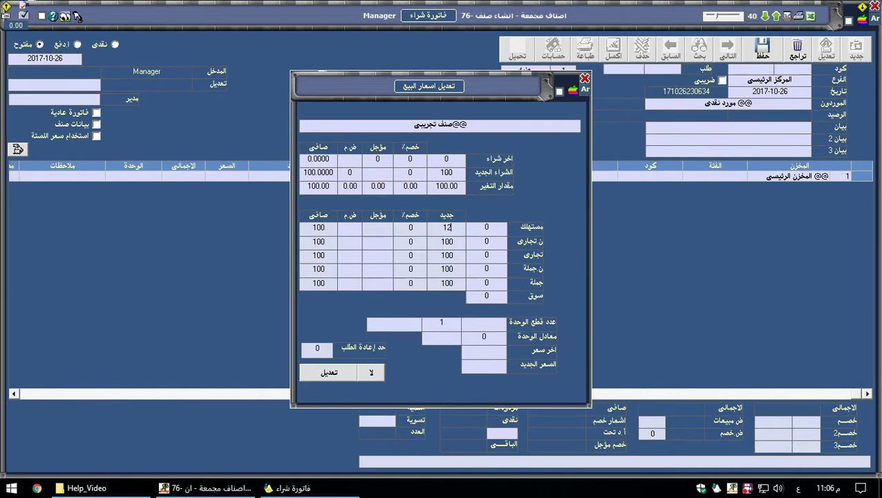
key(Return)
key(Return)
key(Return)
key(Return)
key(Return)
key(Return)
key(Return)
key(Return)
key(Return)
click(514, 357)
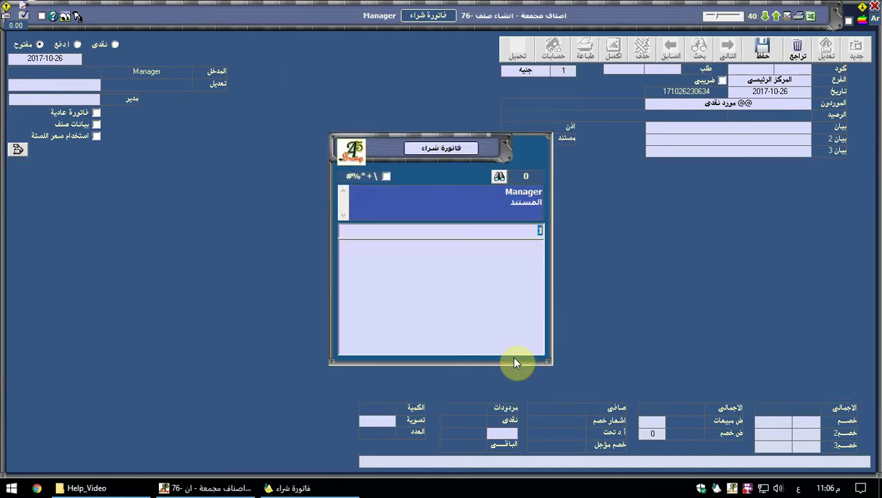
key(Return)
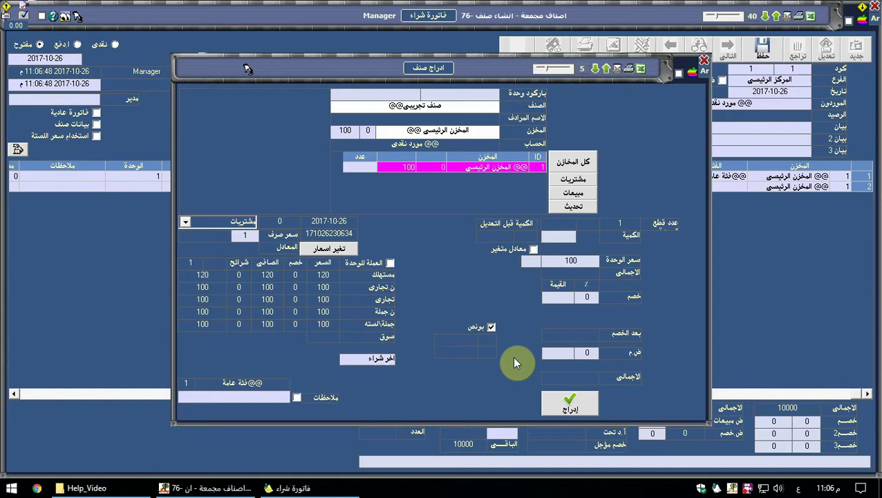
key(Return)
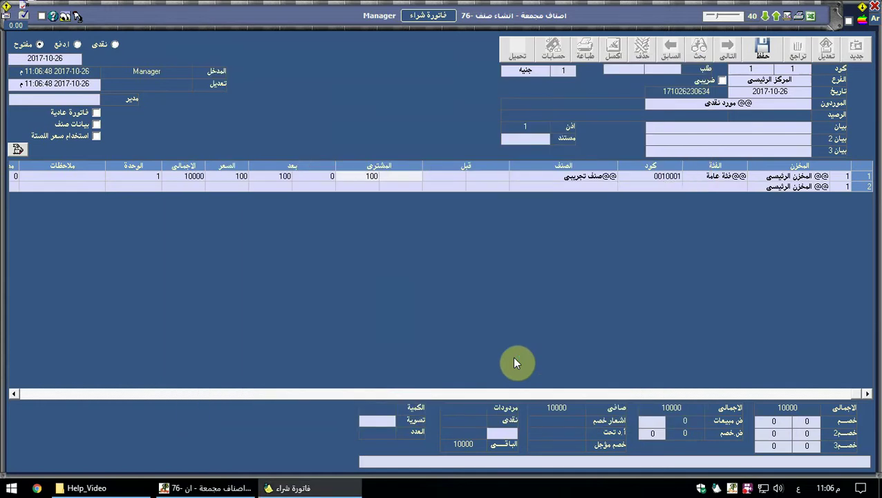
key(Return)
key(Down)
key(Return)
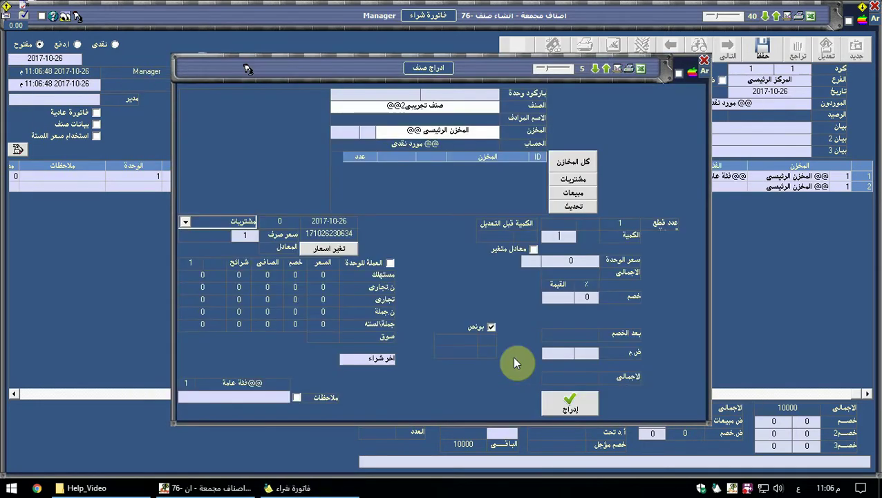
text(50)
key(Return)
text(130)
key(Return)
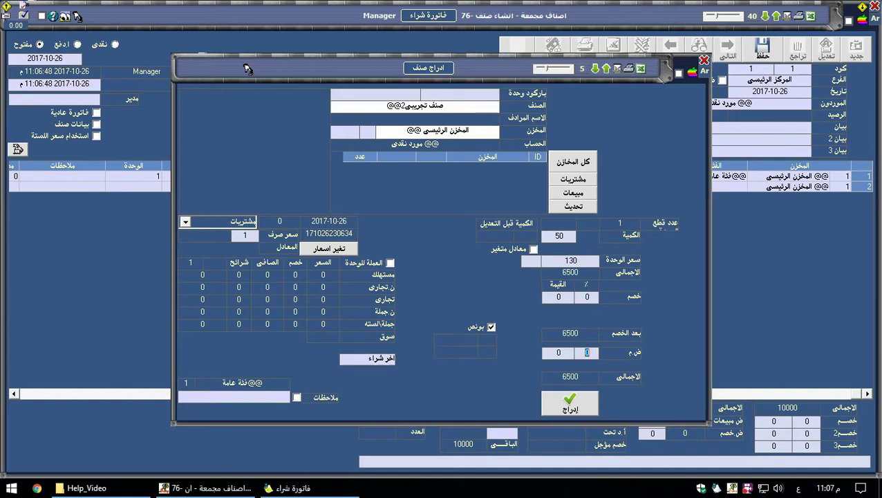
key(Return)
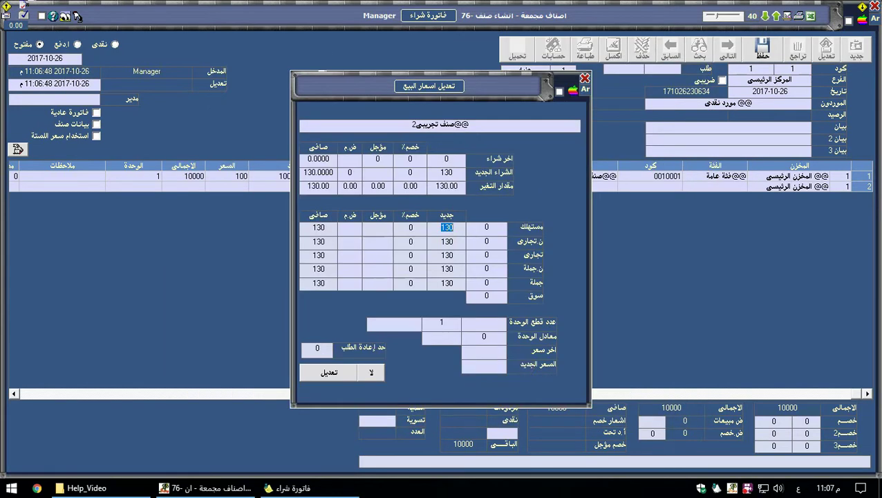
text(140)
key(Return)
key(Return)
key(Return)
key(Return)
key(Return)
key(Return)
key(Return)
key(Return)
click(516, 360)
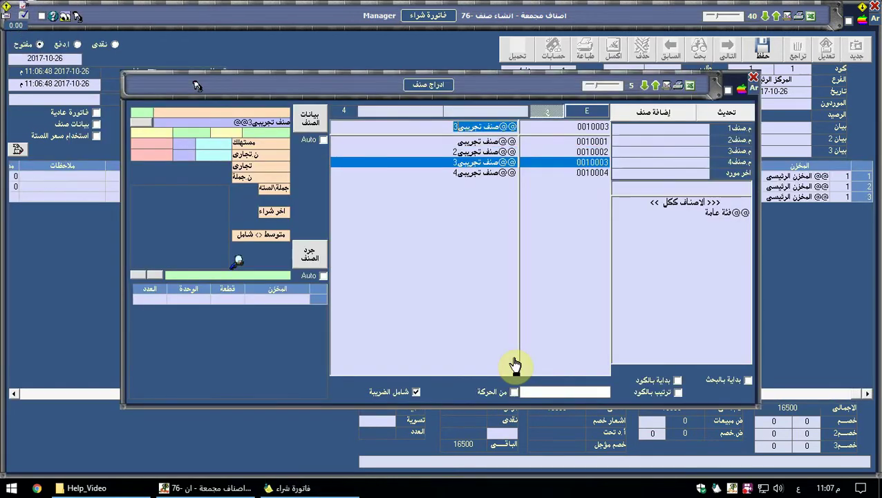
key(Return)
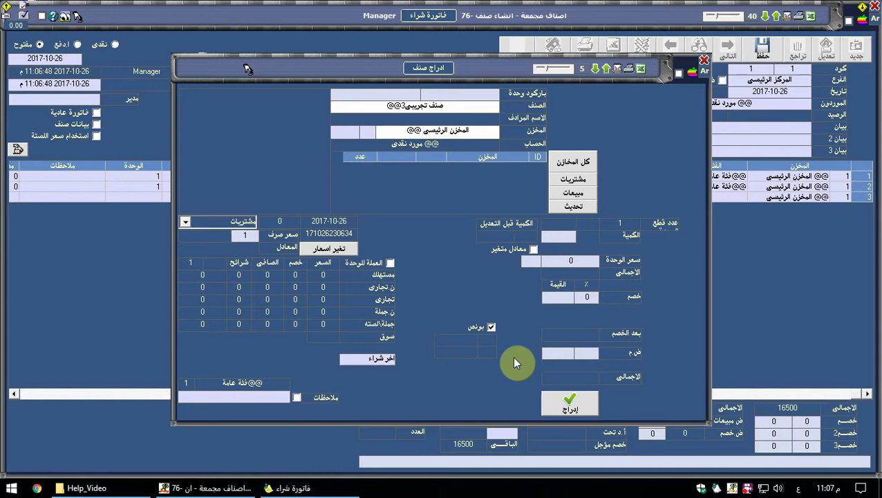
text(50)
key(Return)
text(50)
key(Return)
key(Return)
key(Return)
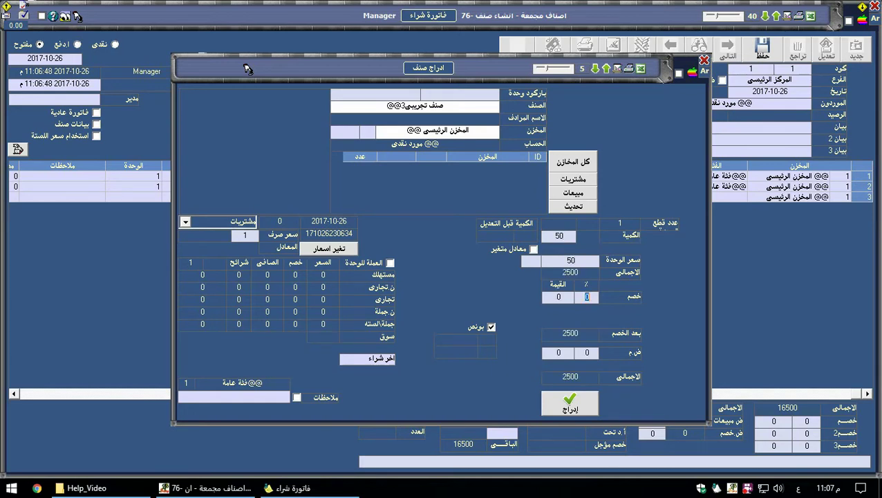
key(Return)
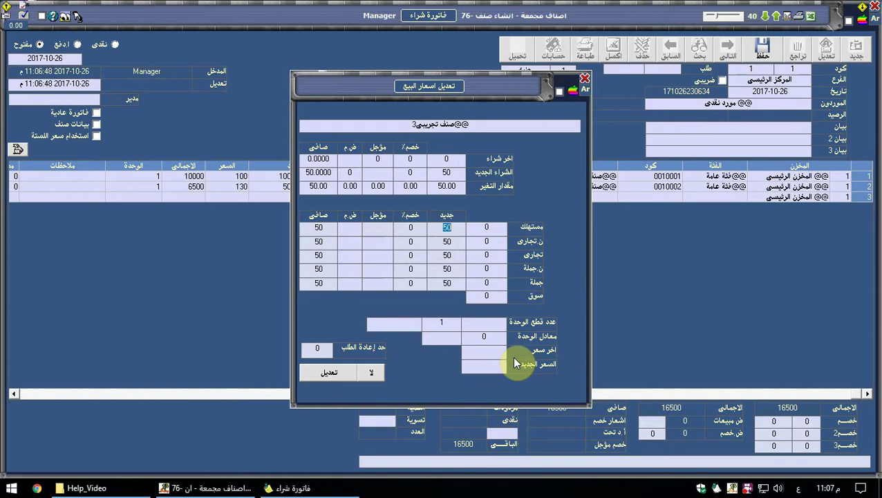
text(55)
key(Return)
key(Return)
key(Return)
key(Return)
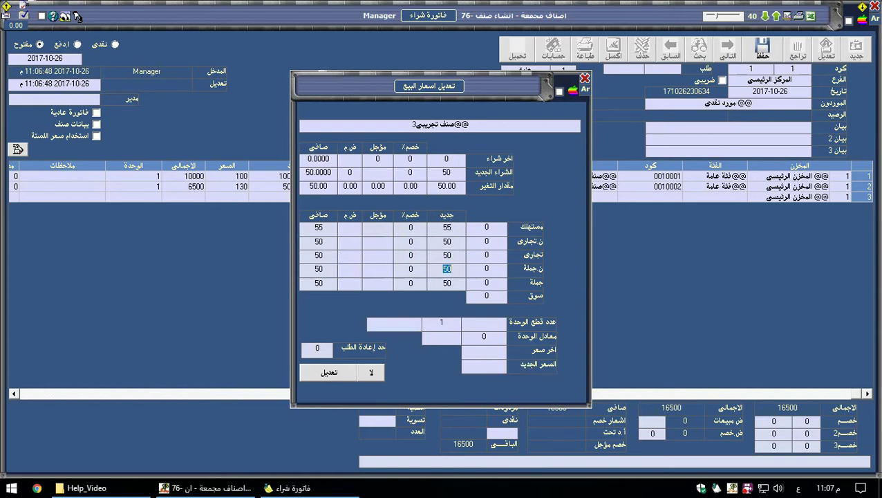
key(Return)
key(Return)
key(Return)
key(Return)
key(Return)
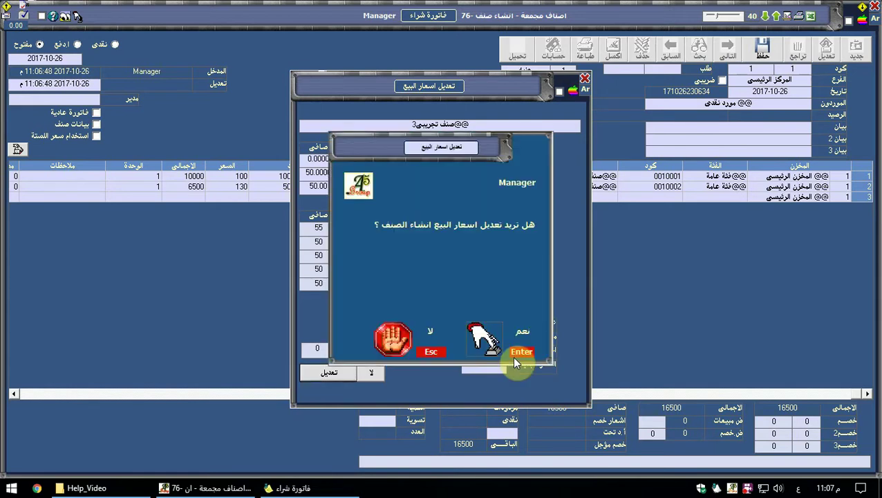
key(Return)
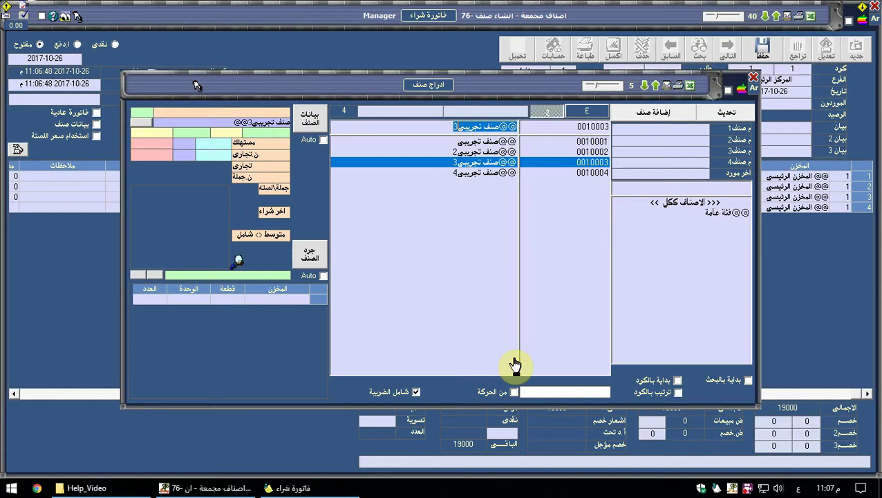
key(Down)
key(Return)
text(30)
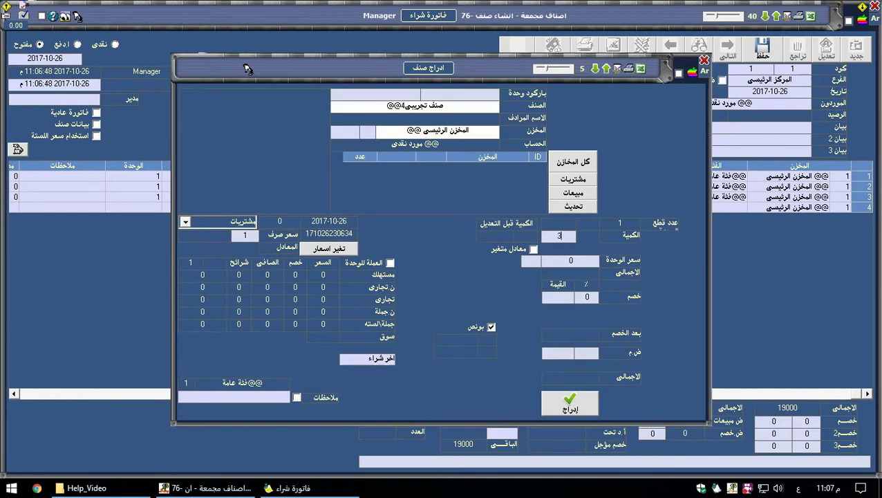
key(Return)
text(15)
key(Return)
key(Return)
key(Return)
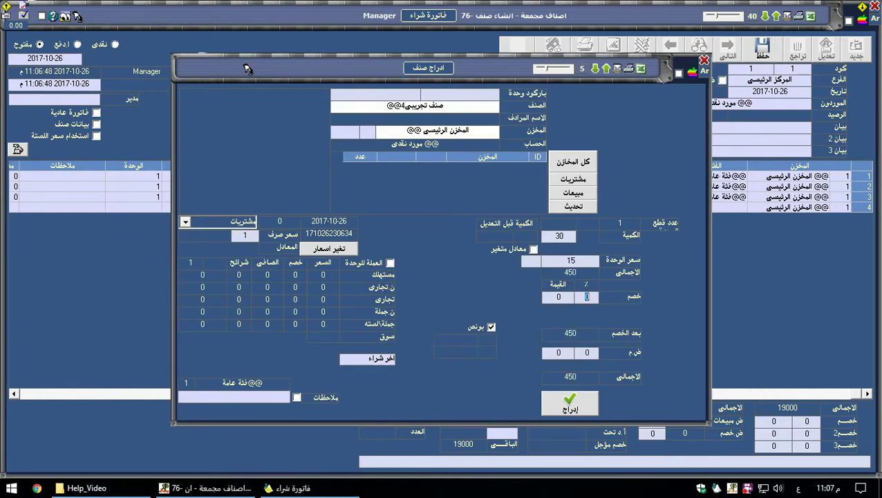
text(18)
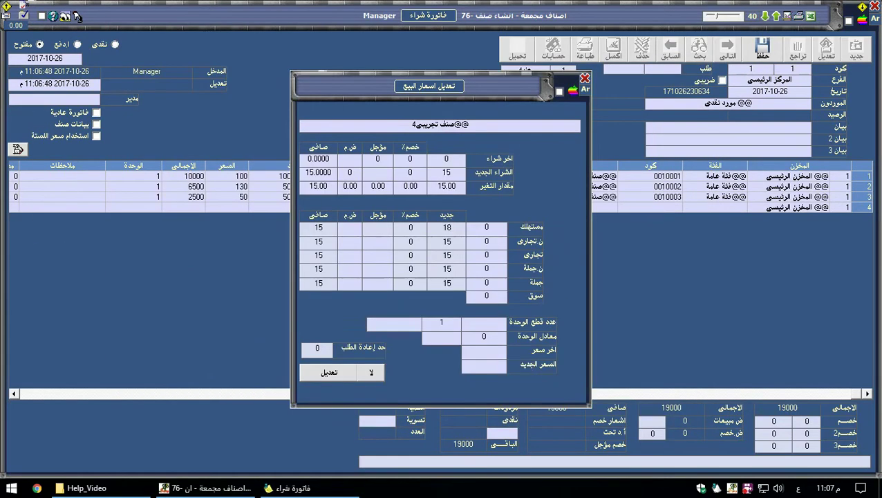
key(Return)
key(Return)
key(Return)
key(Return)
key(Return)
key(Return)
key(Return)
key(Return)
key(Return)
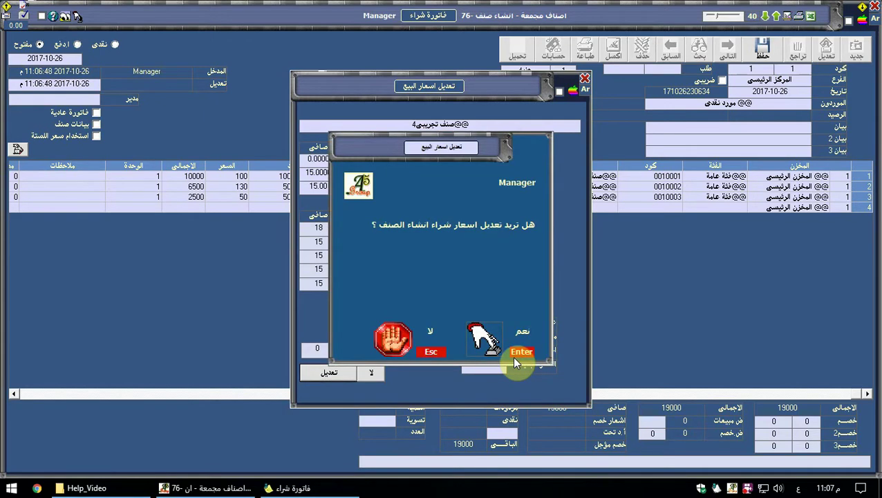
click(512, 355)
Save the purchase invoice and close it
click(767, 54)
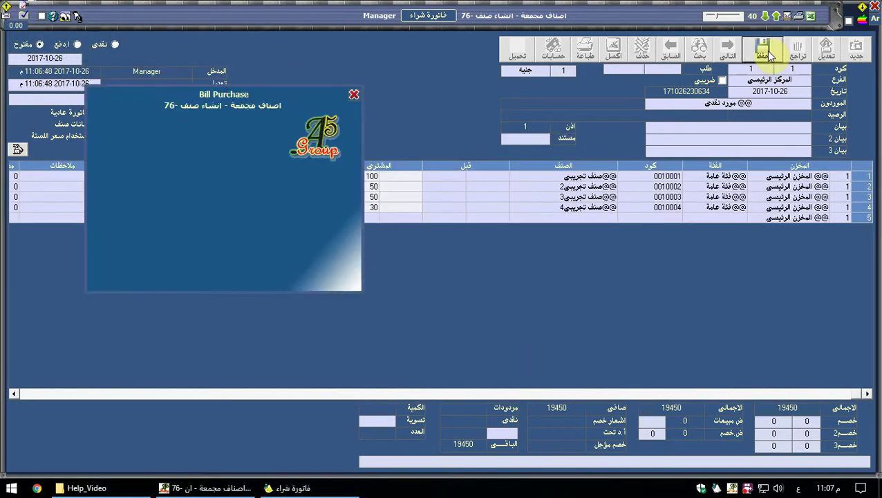
key(Return)
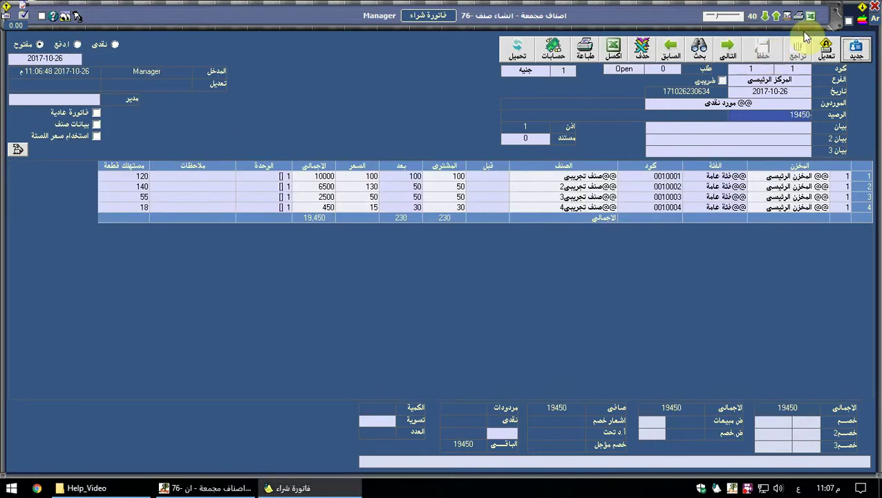
click(875, 7)
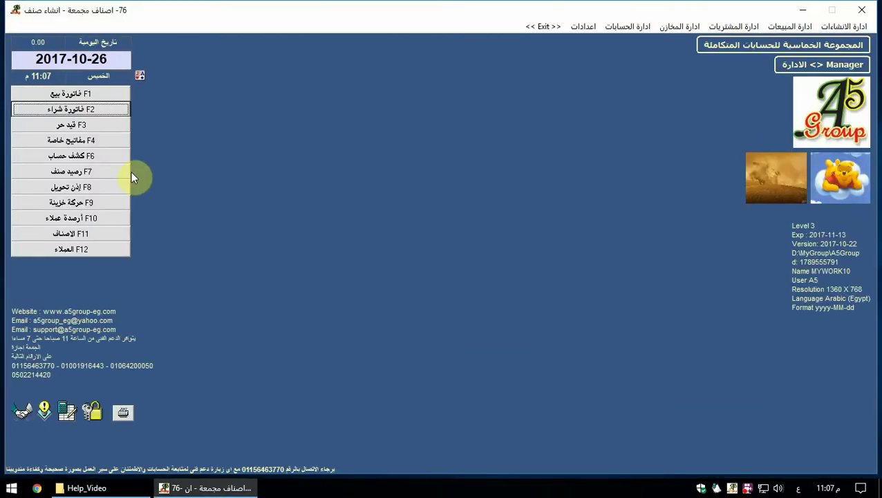
click(74, 93)
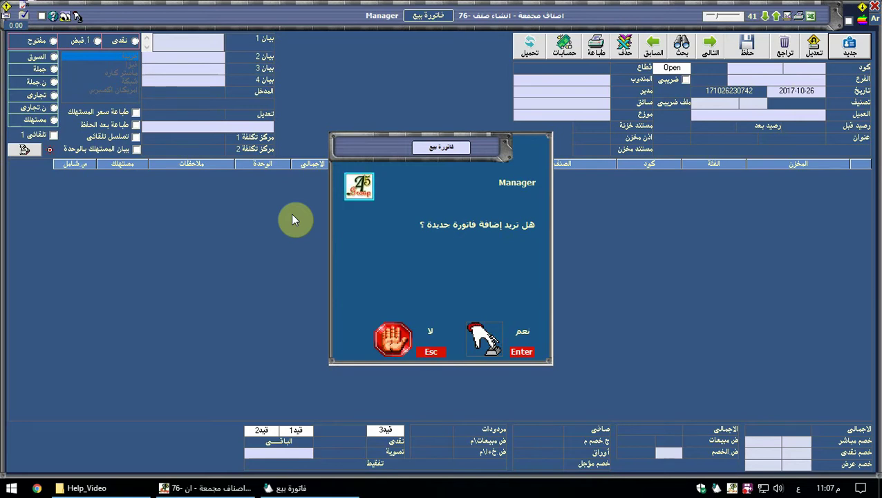
key(Return)
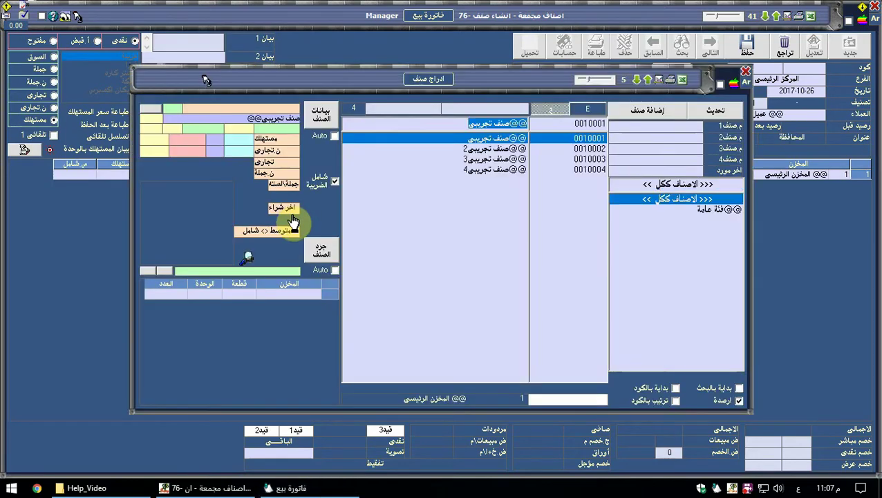
key(Return)
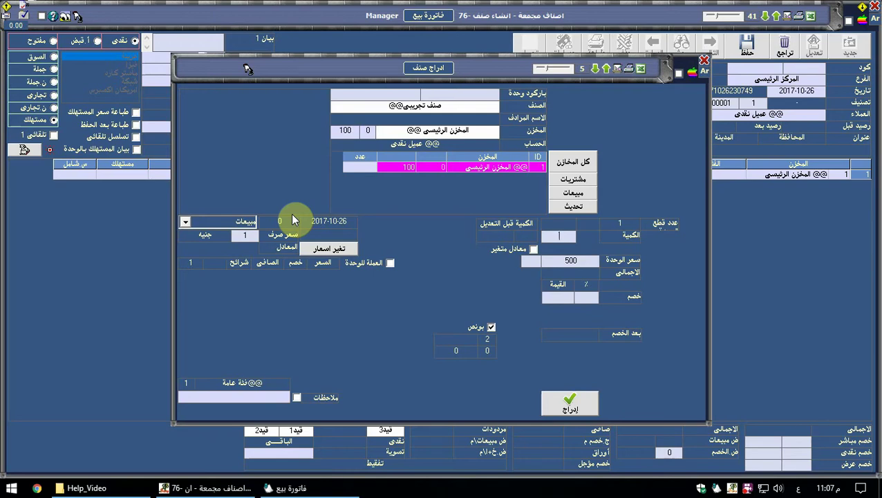
key(Return)
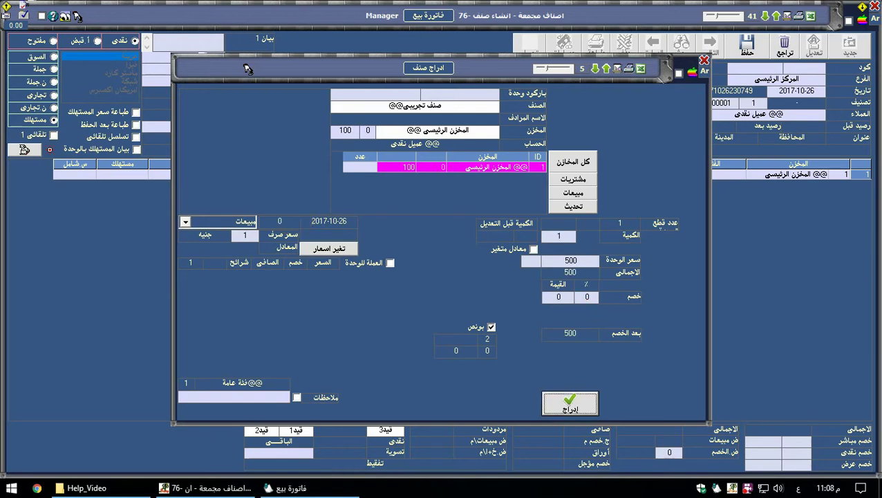
key(Return)
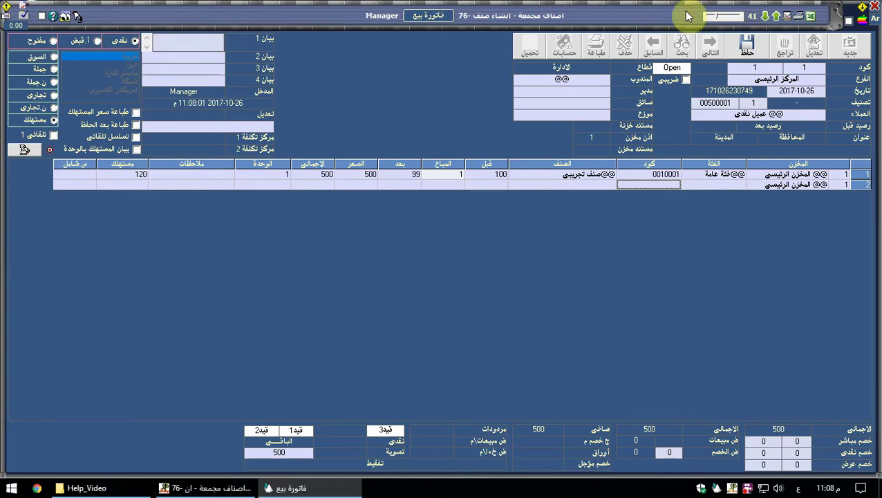
Save the sales invoice and close it
click(745, 45)
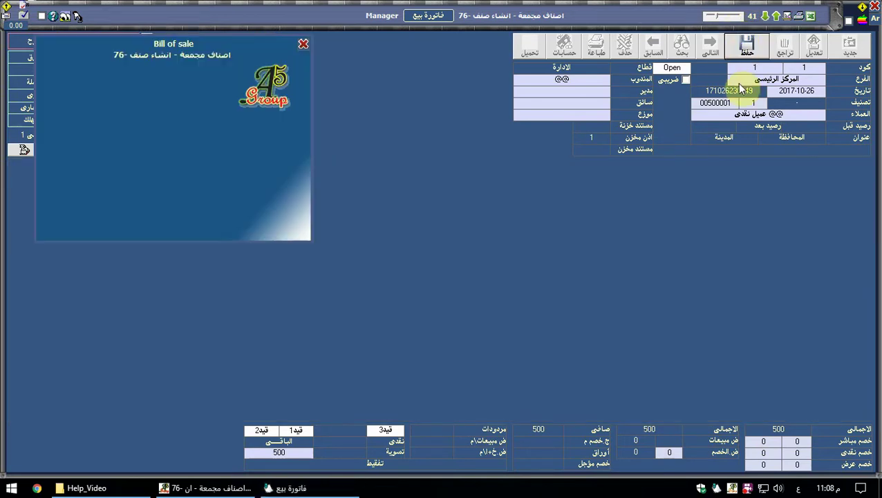
click(874, 5)
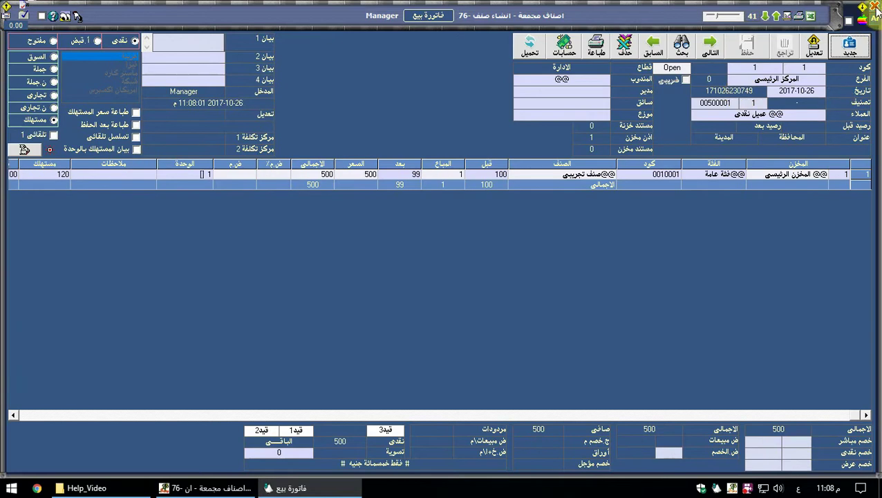
click(482, 339)
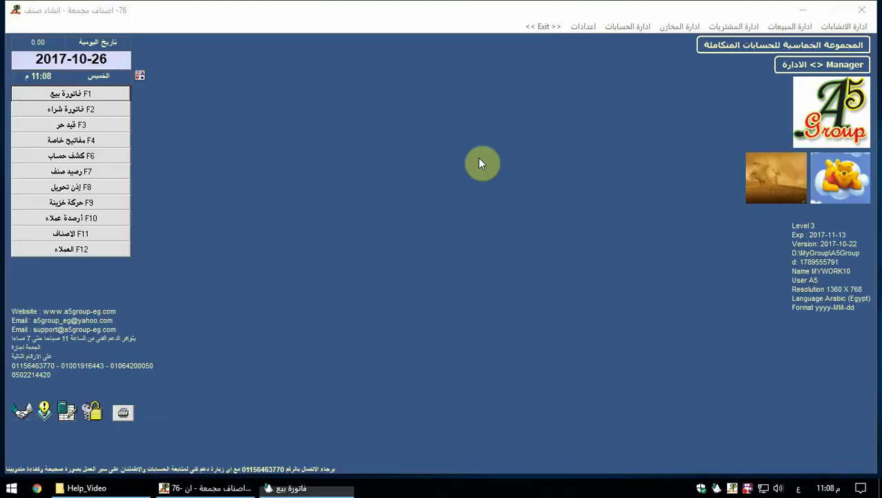
Enable مراجعة بونص الصنف in the user's sales invoice (فواتير البيع) permissions, save the permissions and close them
click(587, 27)
click(550, 56)
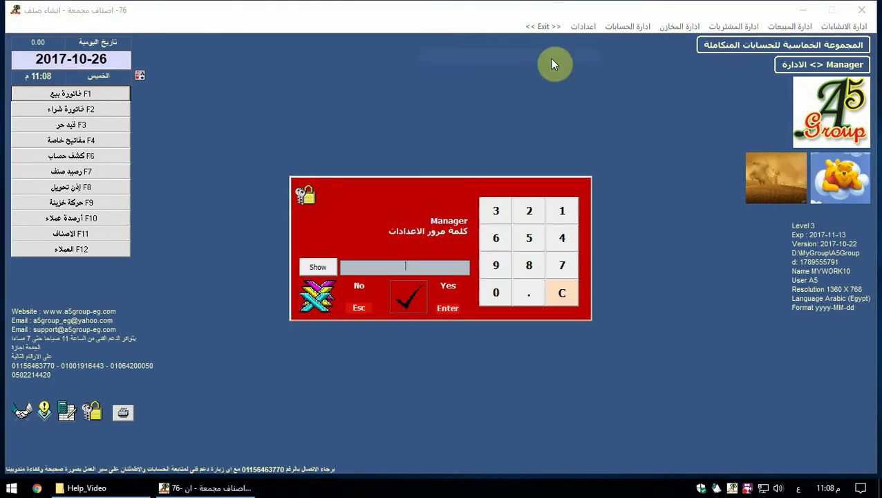
key(Return)
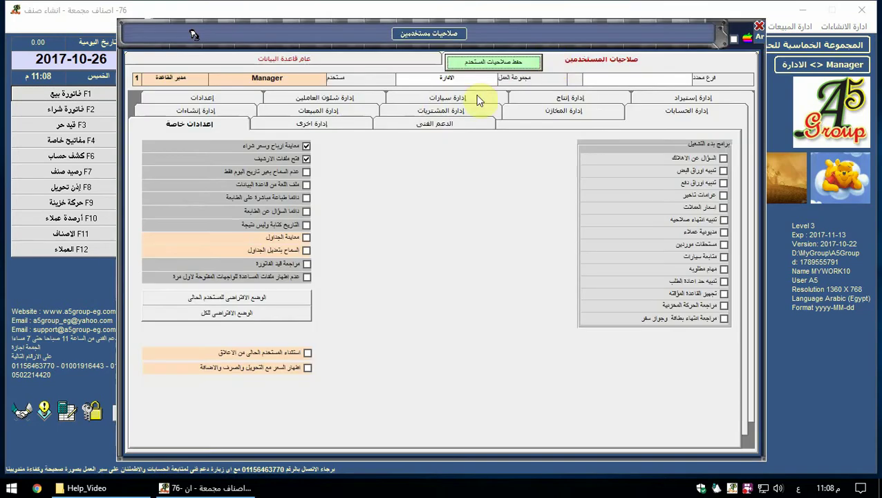
click(318, 111)
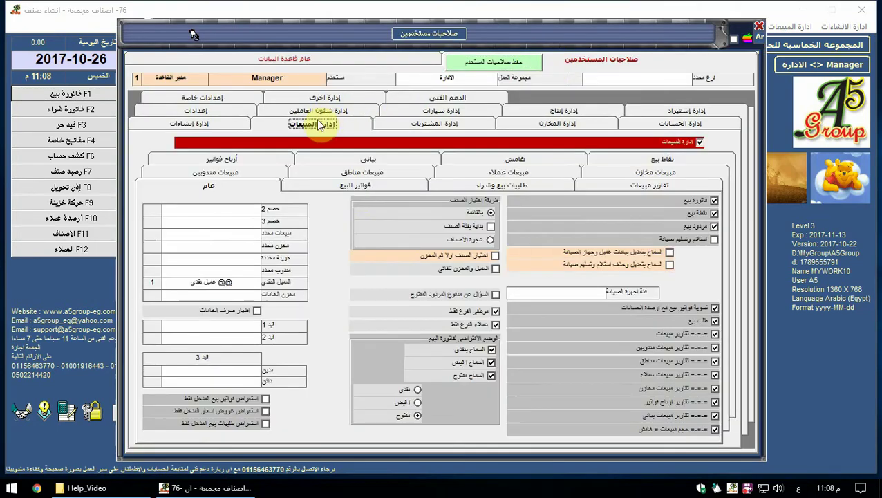
click(355, 185)
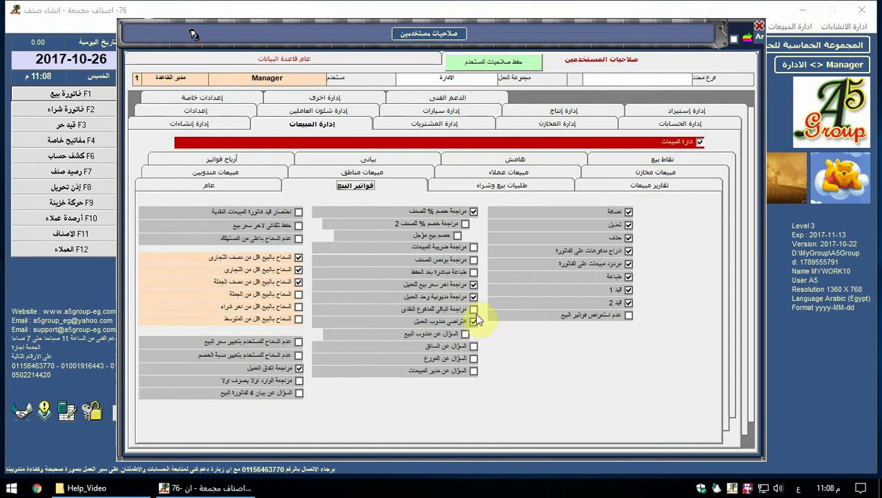
click(444, 263)
click(487, 65)
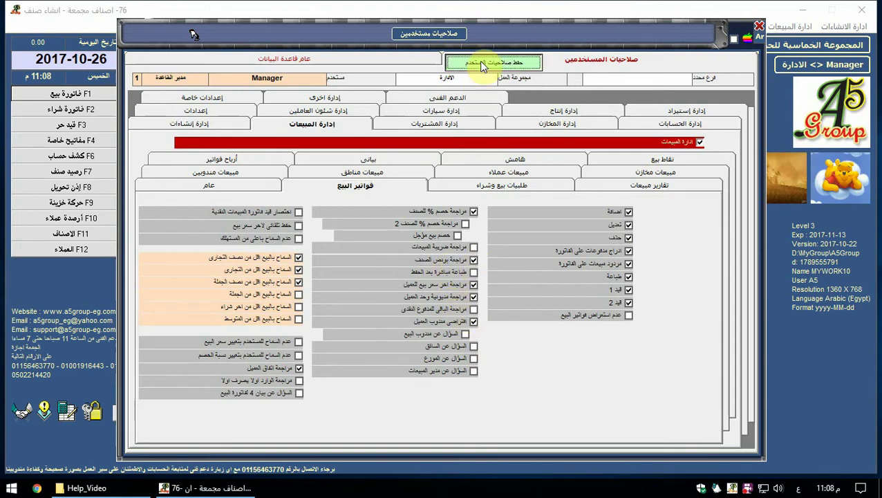
click(508, 344)
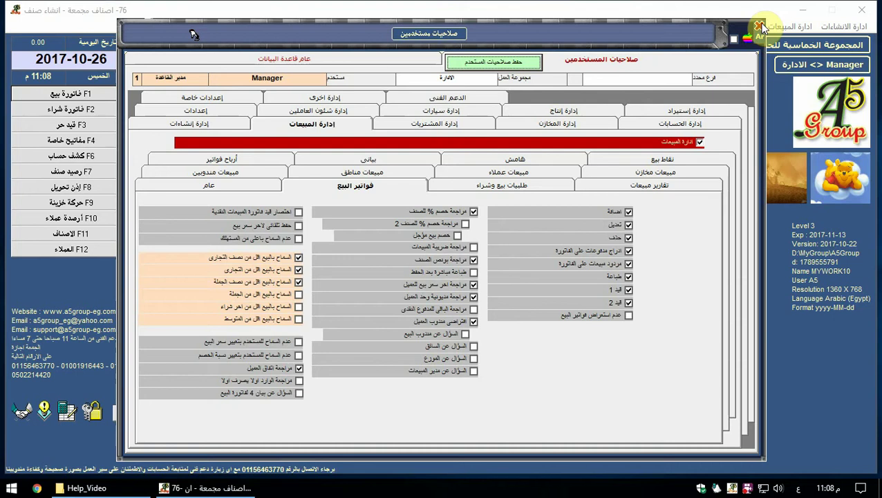
click(758, 26)
click(754, 27)
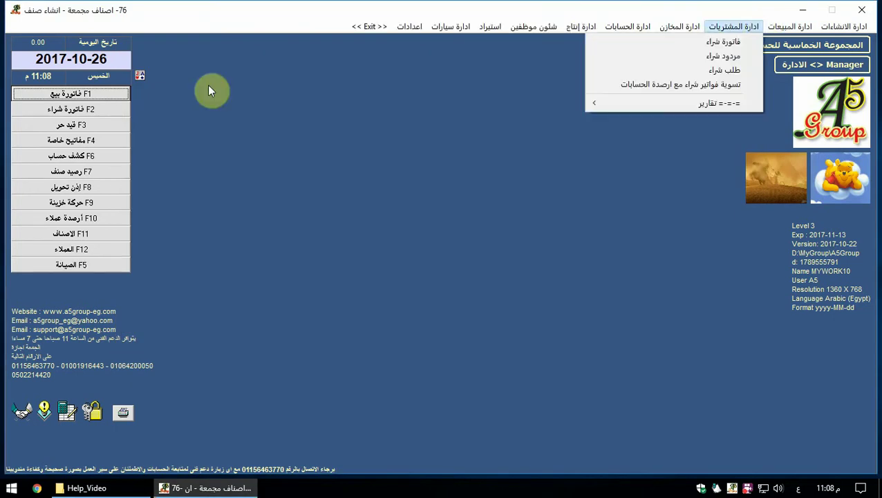
Reopen the sales invoices without adding a new one and put saved sales invoice 1 into edit mode
click(108, 90)
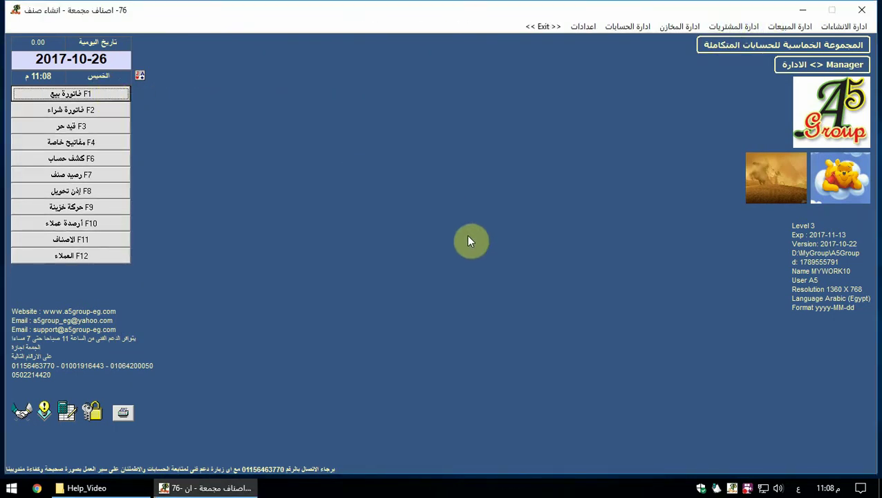
click(226, 486)
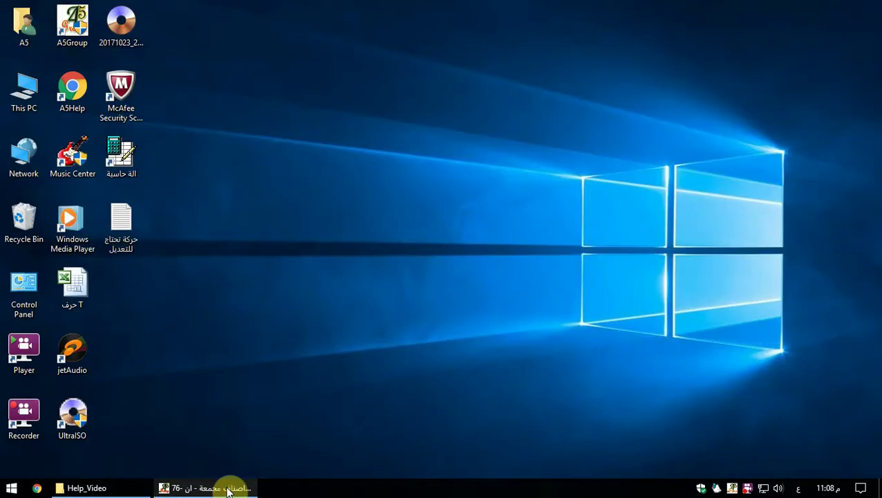
click(226, 486)
click(111, 94)
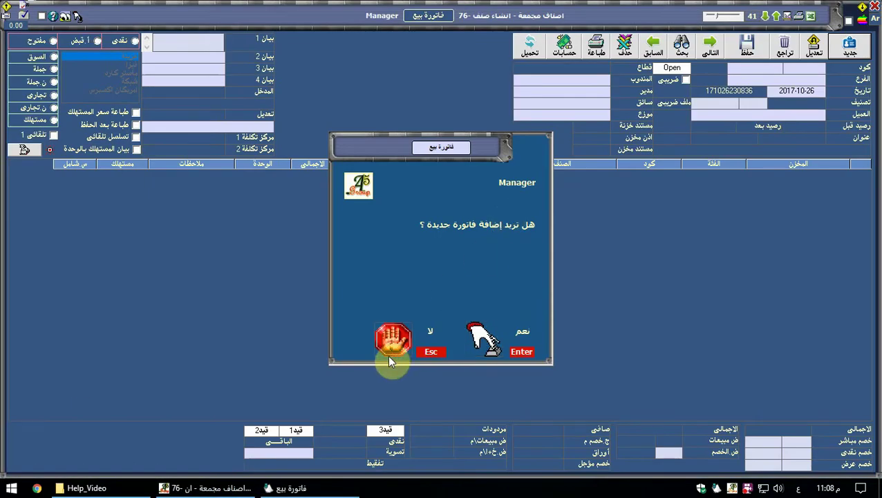
click(390, 346)
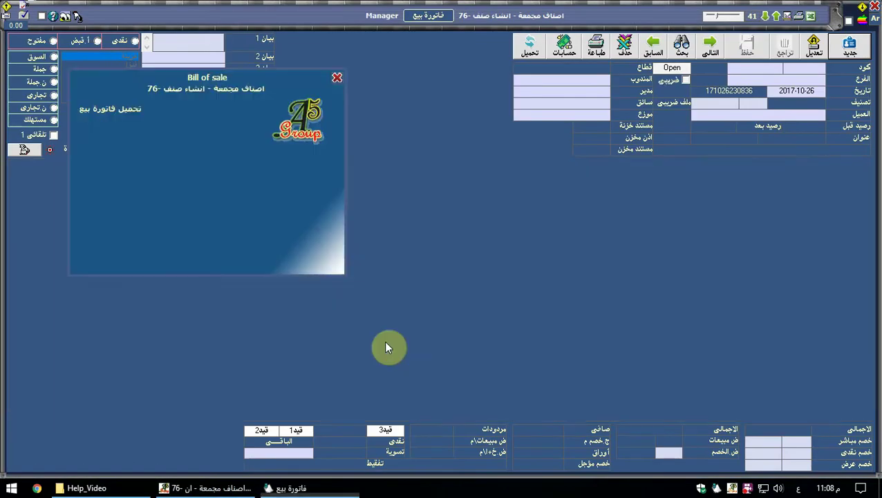
click(815, 46)
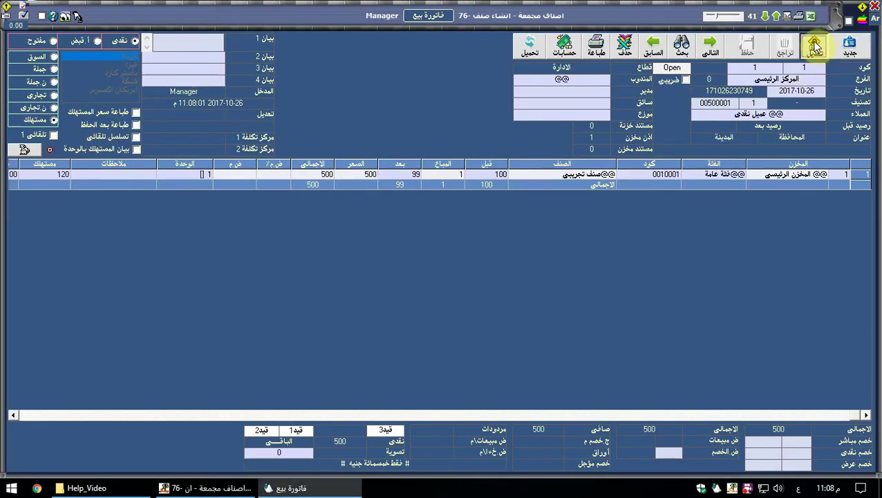
key(Return)
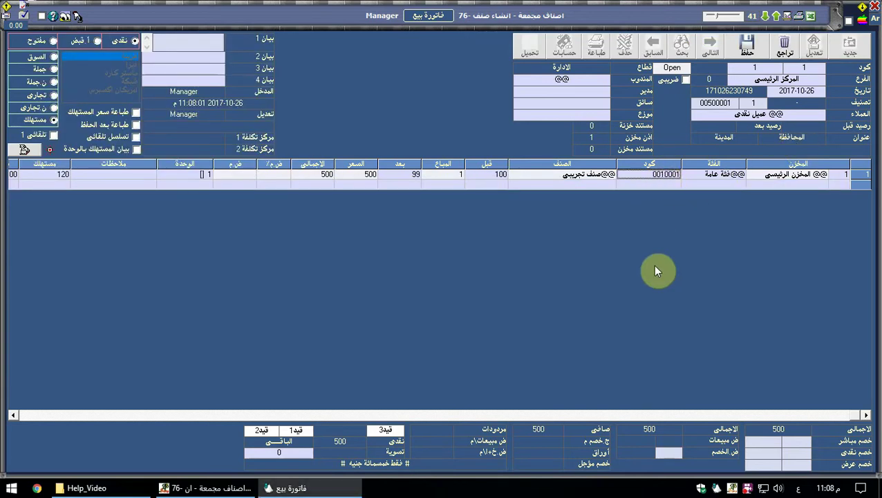
key(Delete)
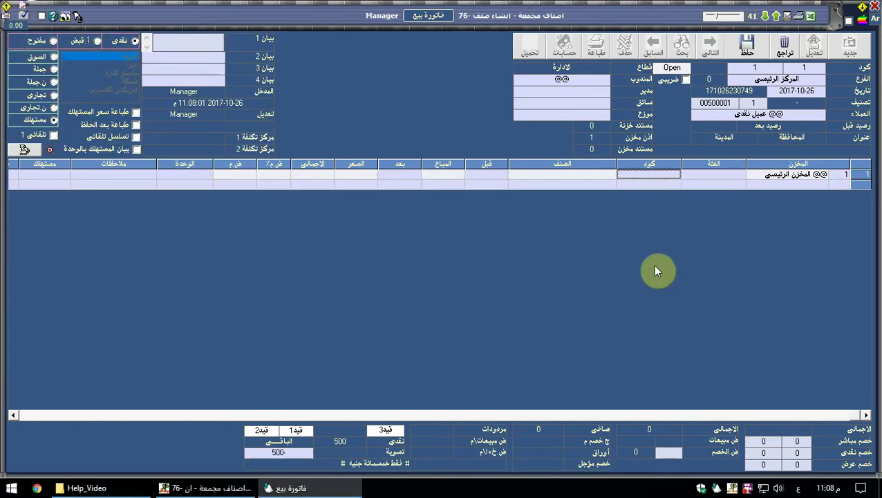
key(Return)
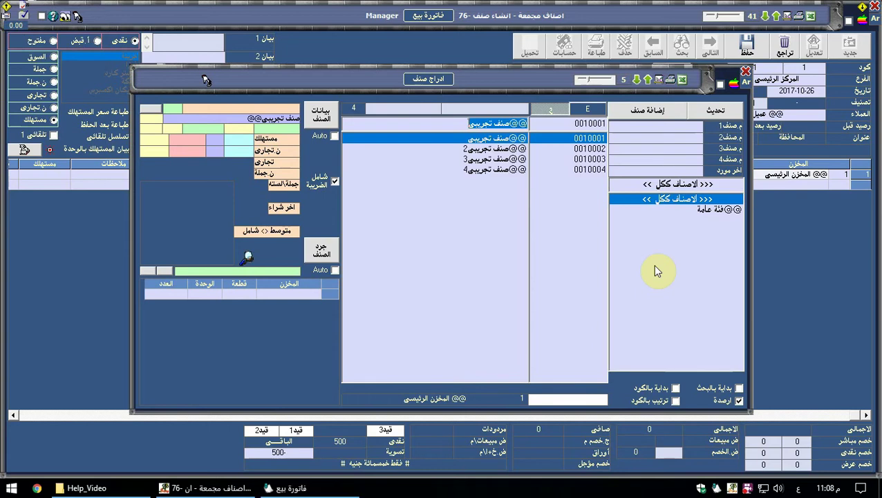
key(Return)
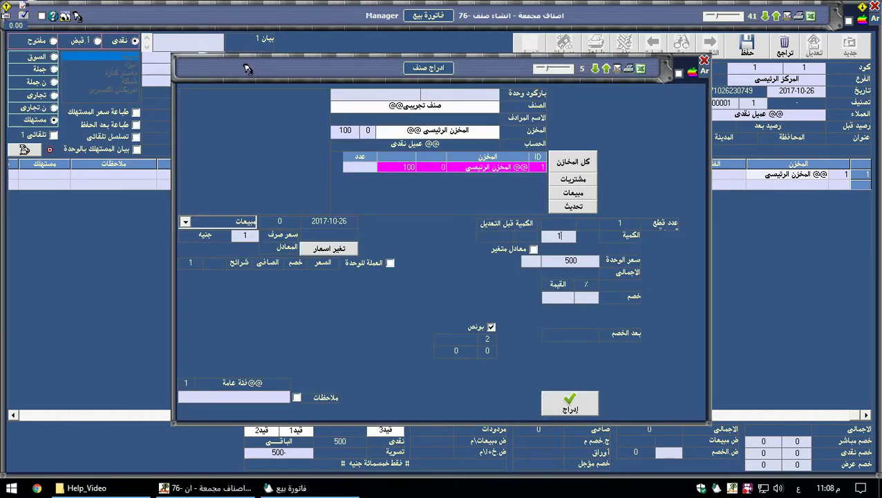
key(Return)
click(655, 271)
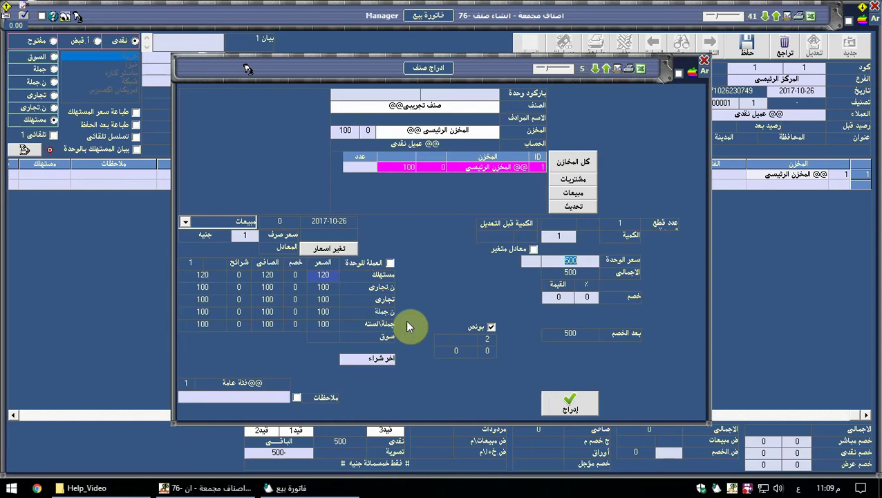
click(321, 276)
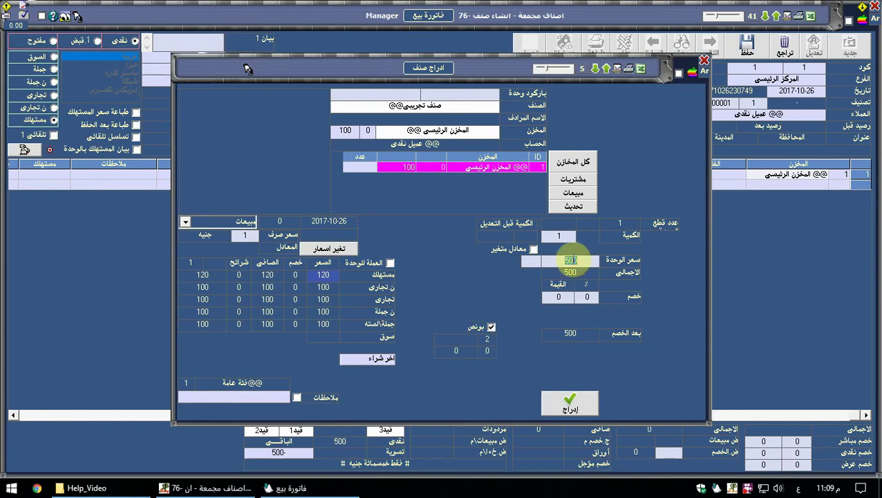
key(Return)
key(Return)
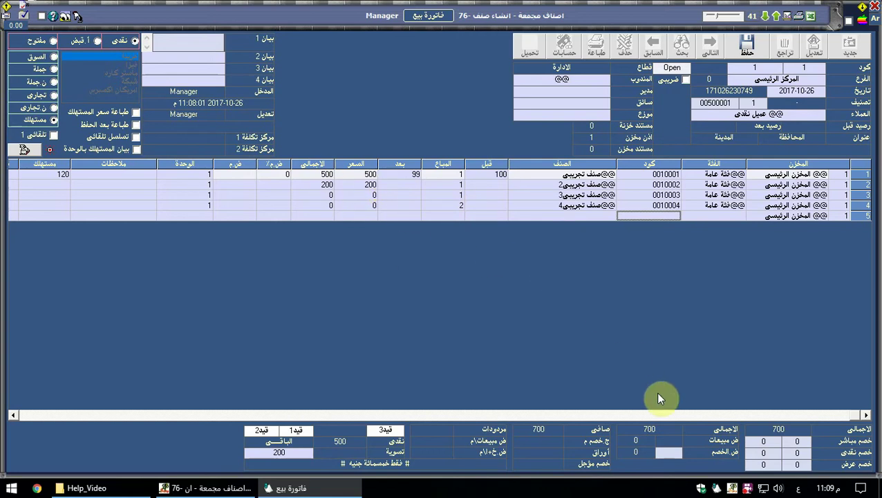
key(Return)
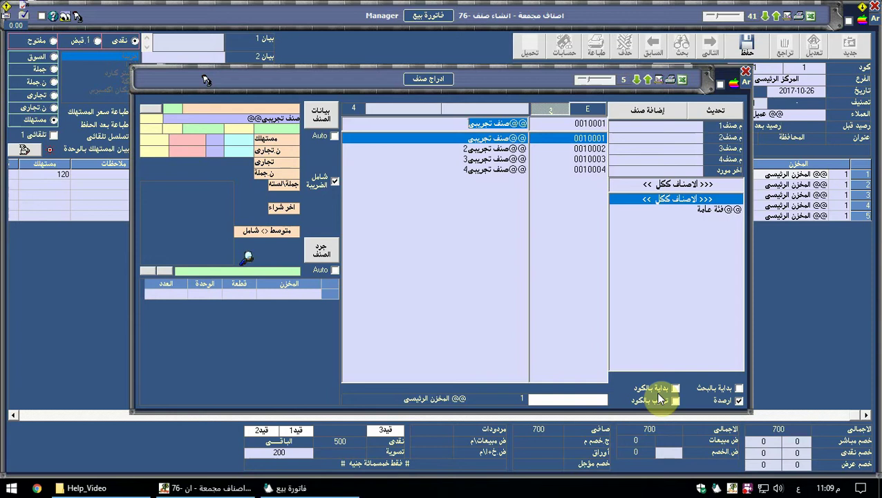
key(Return)
text(2)
key(Return)
key(Return)
key(Return)
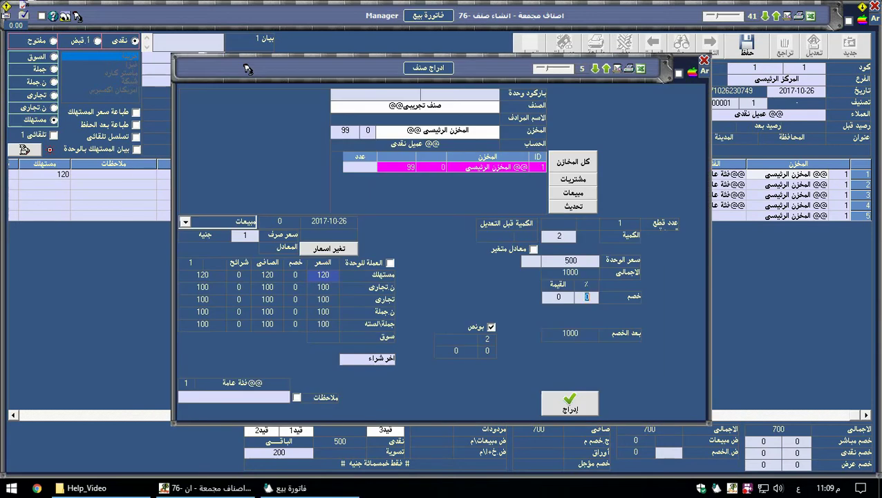
key(Return)
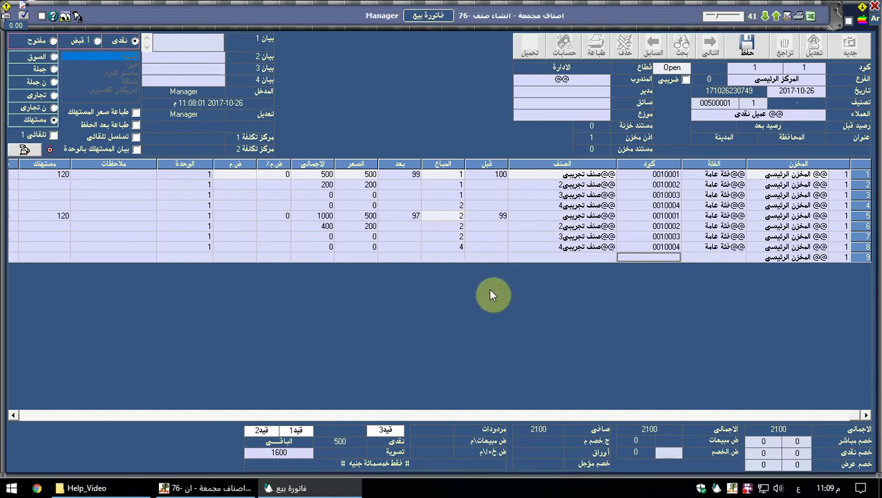
key(Return)
key(Down)
key(Down)
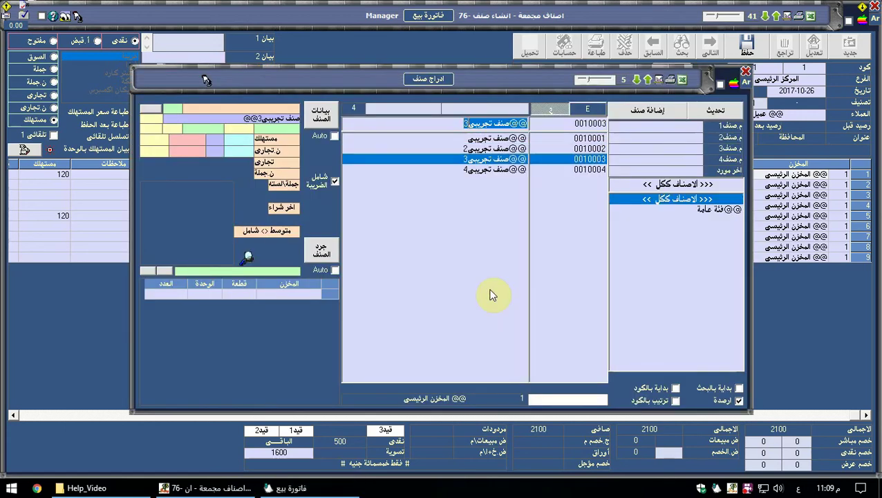
key(Return)
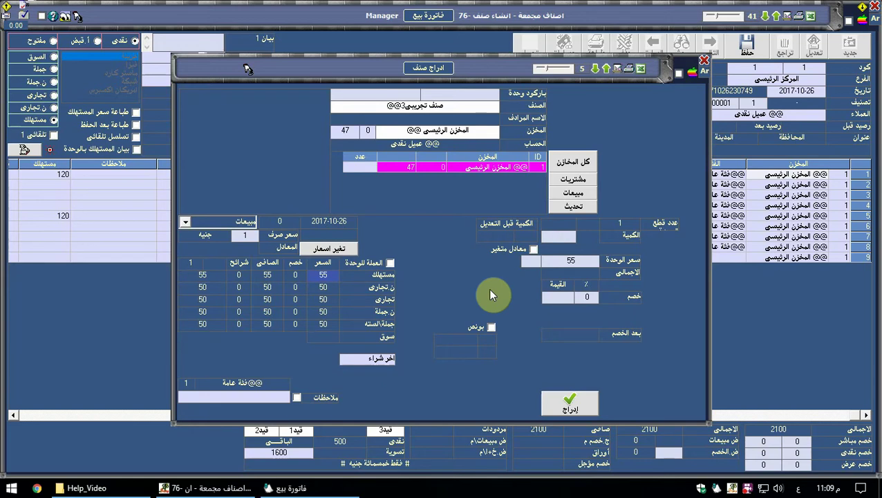
key(Return)
key(Return)
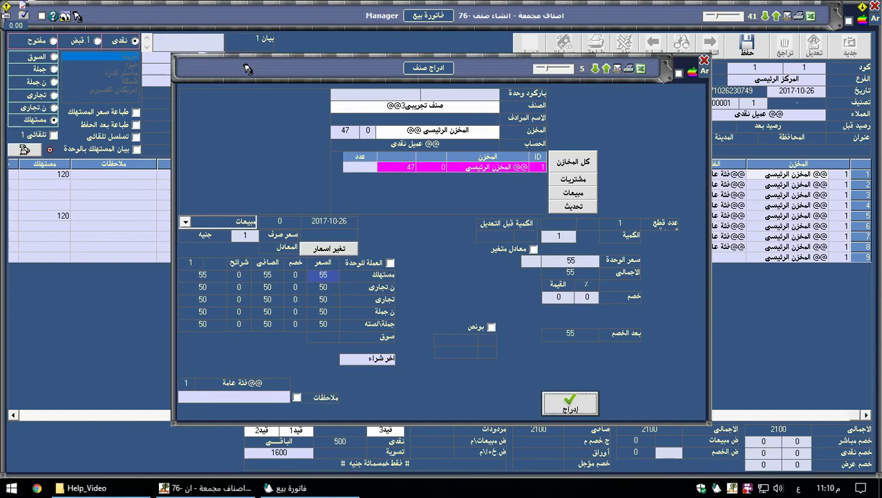
key(Return)
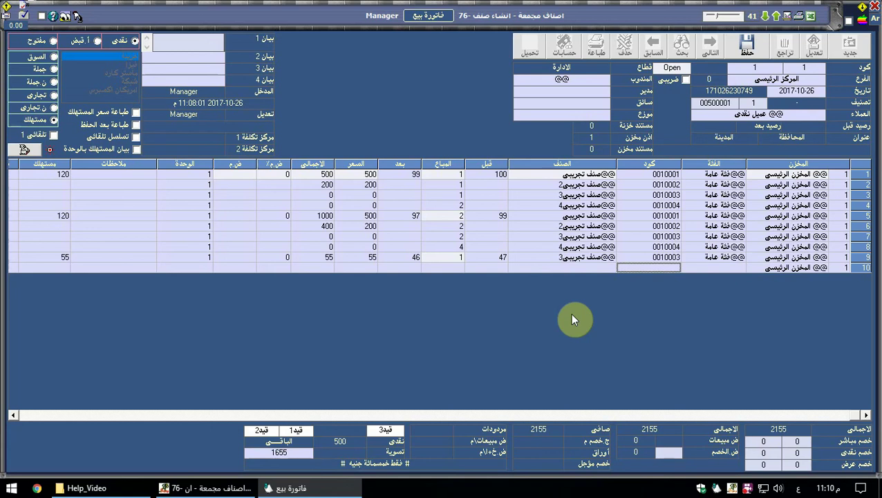
Open the sales invoice's additional Bill of sale window
click(20, 150)
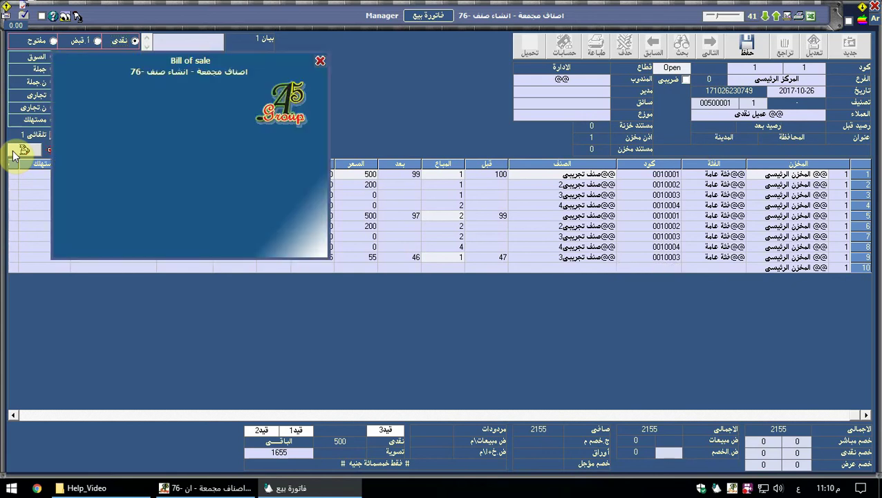